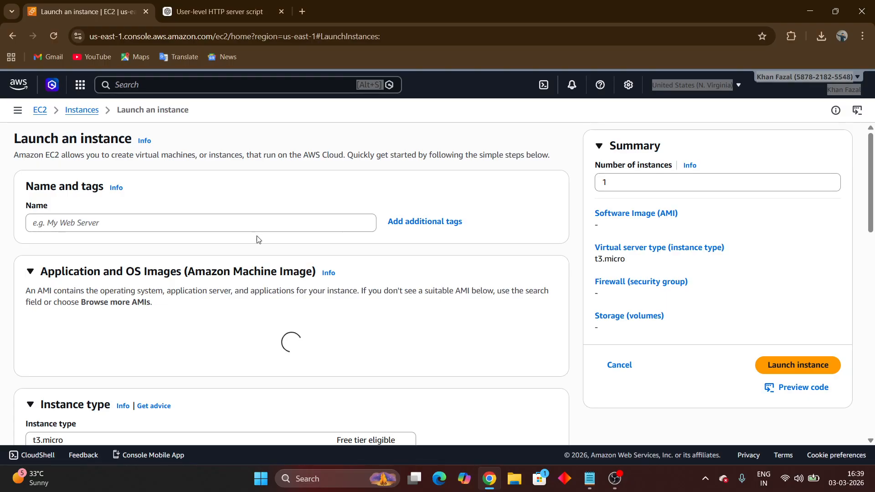
# - Name the new EC2 instance instance-a
pyautogui.click(267, 226)
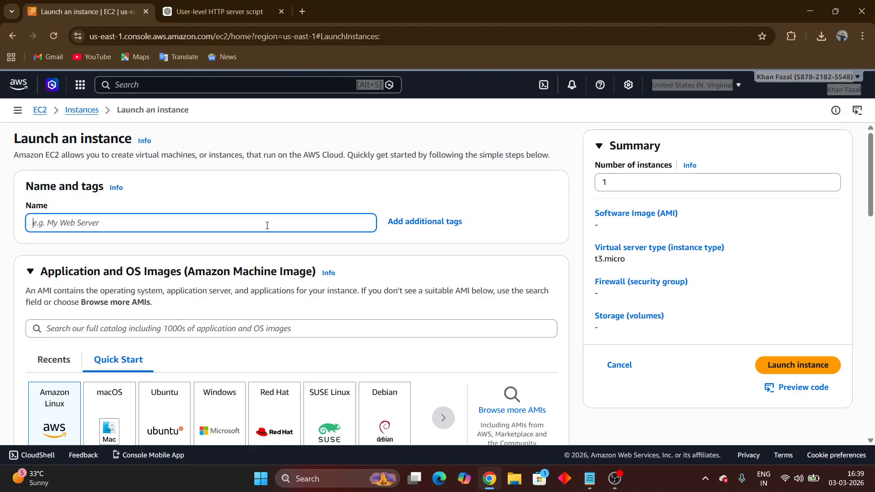
pyautogui.write('instance')
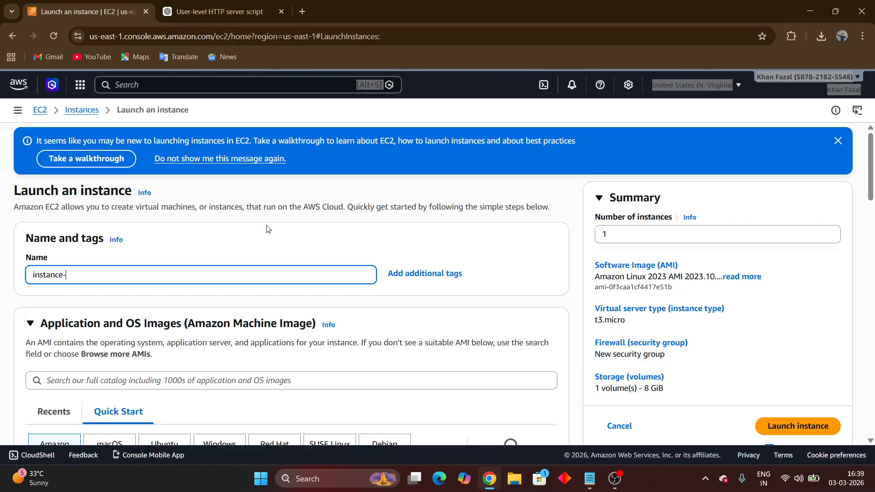
pyautogui.write('-1')
pyautogui.scroll(-7, 267, 229)
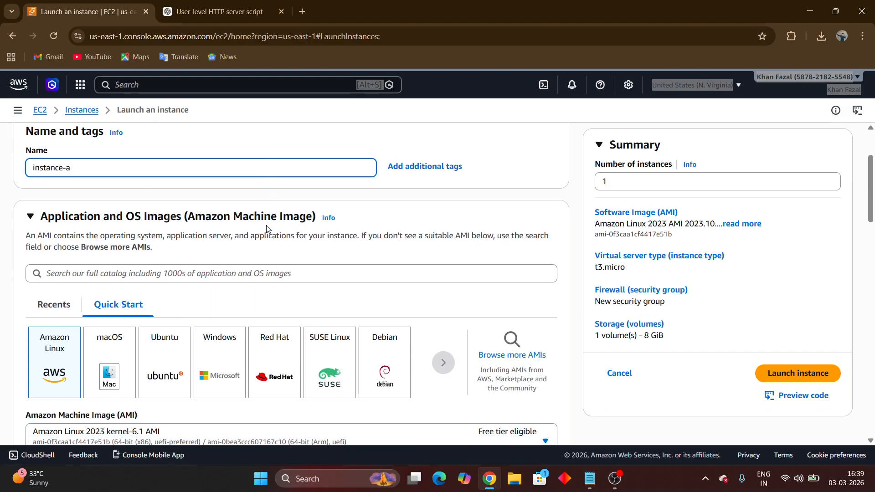
# - Create an RSA key pair named key-3 in .pem format for the instance login
pyautogui.scroll(-6, 267, 229)
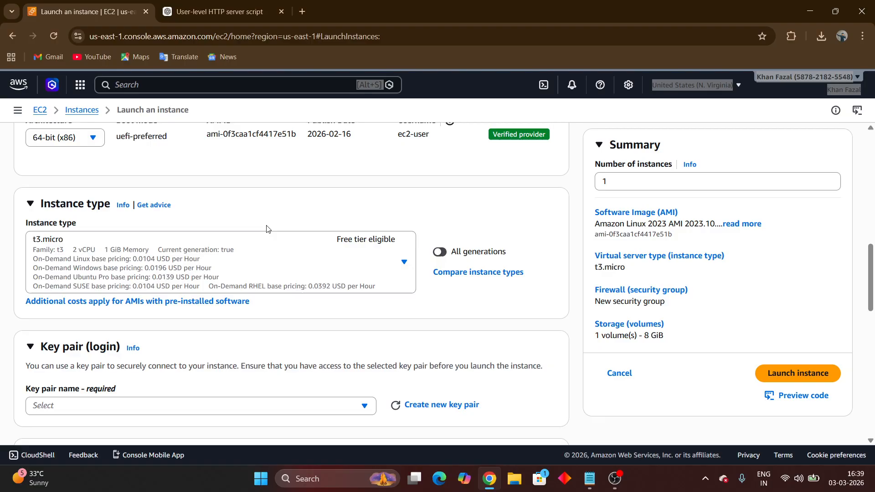
pyautogui.click(367, 303)
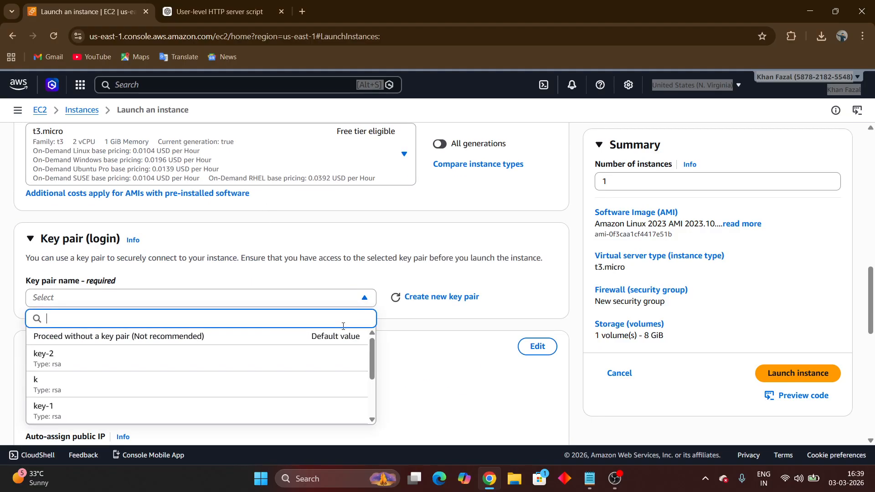
pyautogui.click(423, 298)
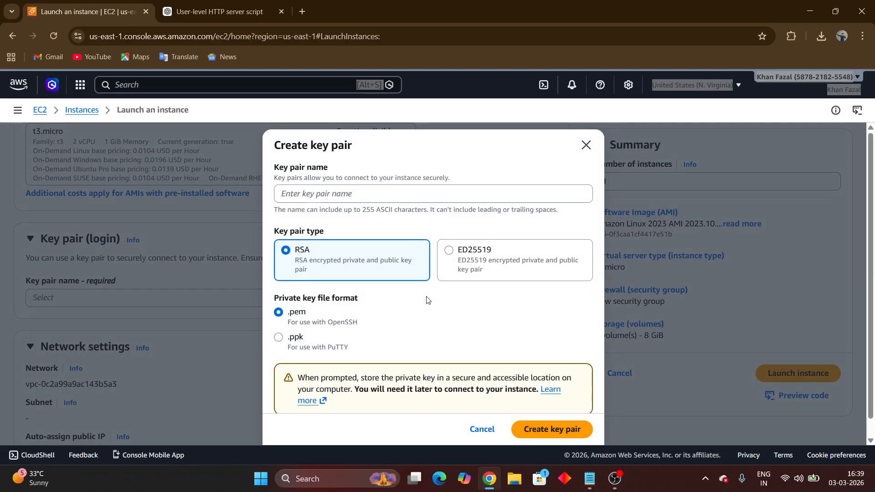
pyautogui.click(367, 195)
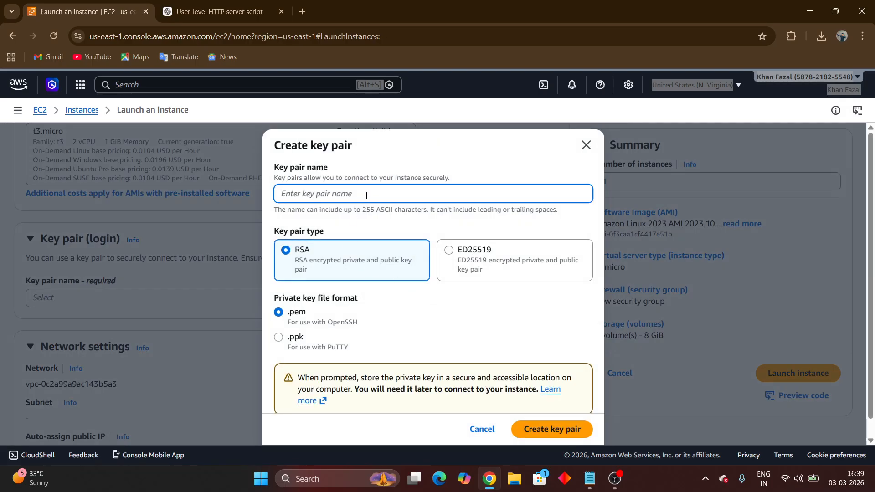
pyautogui.write('key')
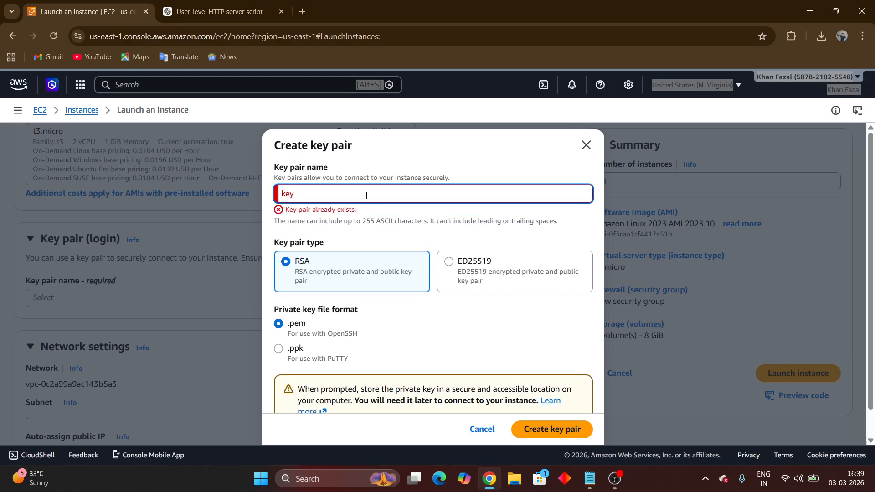
pyautogui.write('-3')
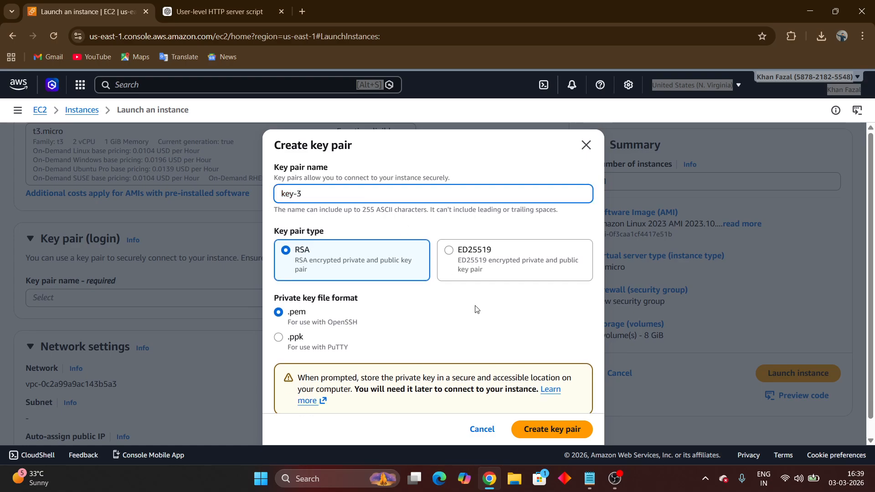
pyautogui.click(565, 436)
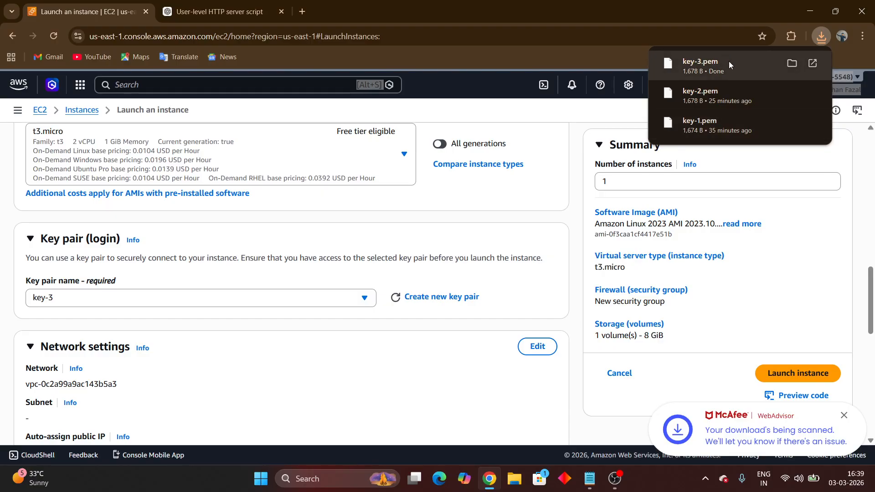
# - Edit the network settings to place the instance in my-vpc and the subnet my-subnet-a
pyautogui.scroll(-2, 279, 338)
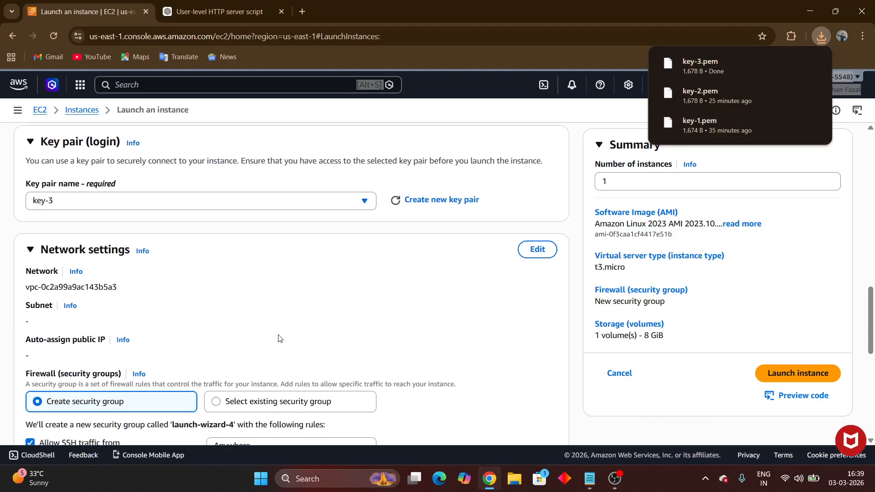
pyautogui.click(540, 247)
pyautogui.click(350, 299)
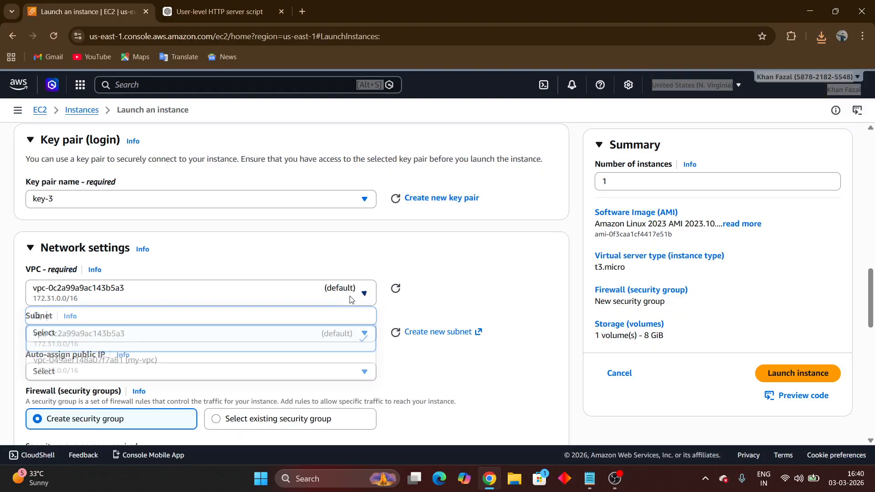
pyautogui.click(256, 368)
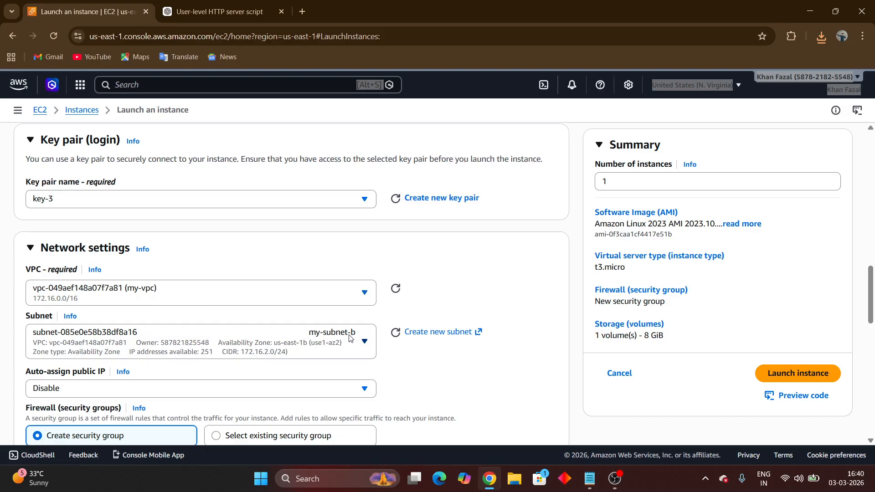
pyautogui.click(203, 349)
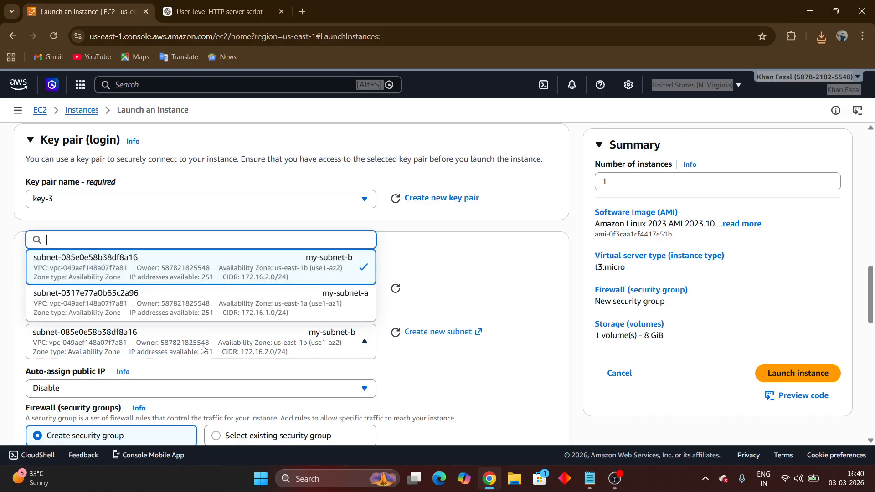
pyautogui.click(327, 303)
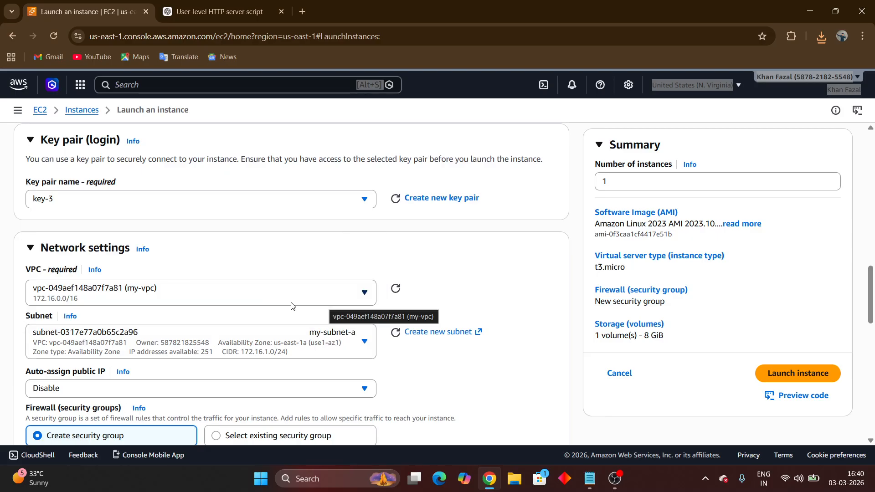
# - Enable auto-assignment of a public IP for the instance
pyautogui.scroll(-3, 250, 316)
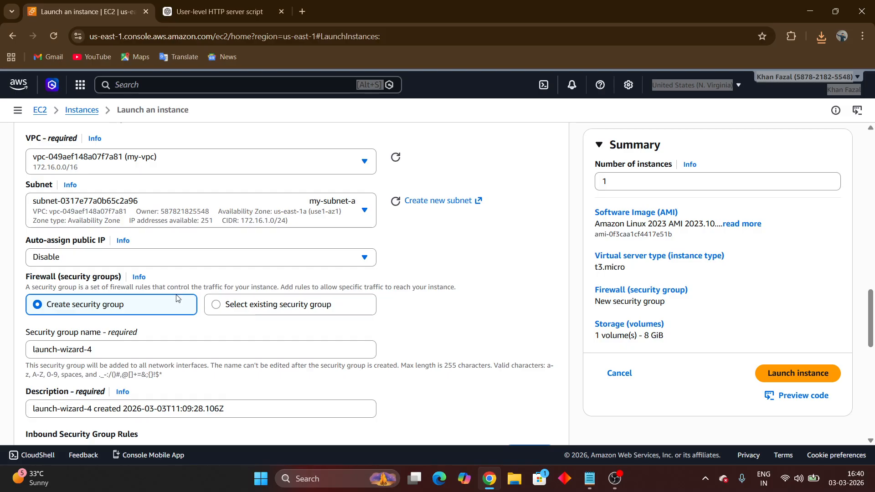
pyautogui.click(142, 260)
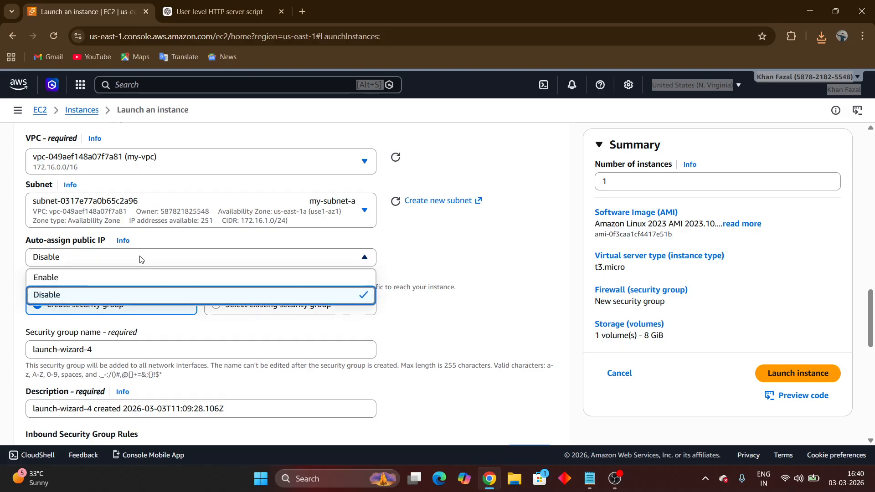
pyautogui.click(130, 279)
# - Expand the instance's advanced details and activate the empty user data field
pyautogui.scroll(-6, 129, 278)
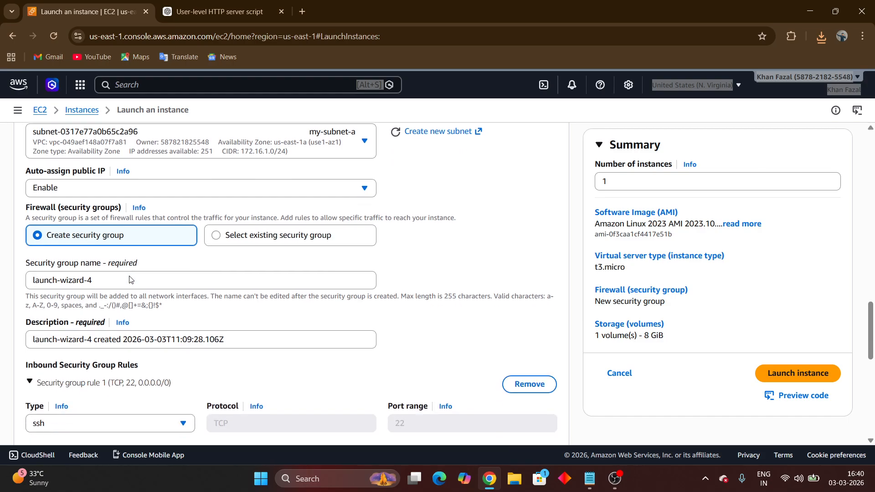
pyautogui.scroll(-4, 129, 279)
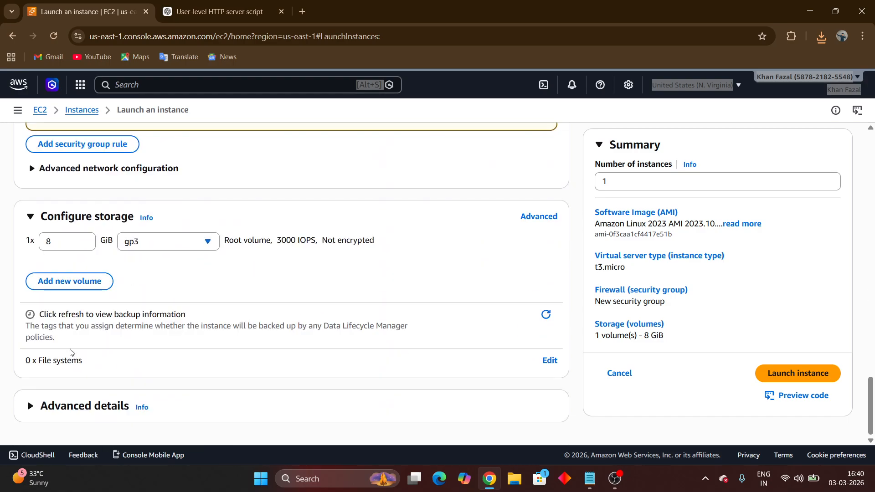
pyautogui.click(32, 409)
pyautogui.scroll(-20, 103, 398)
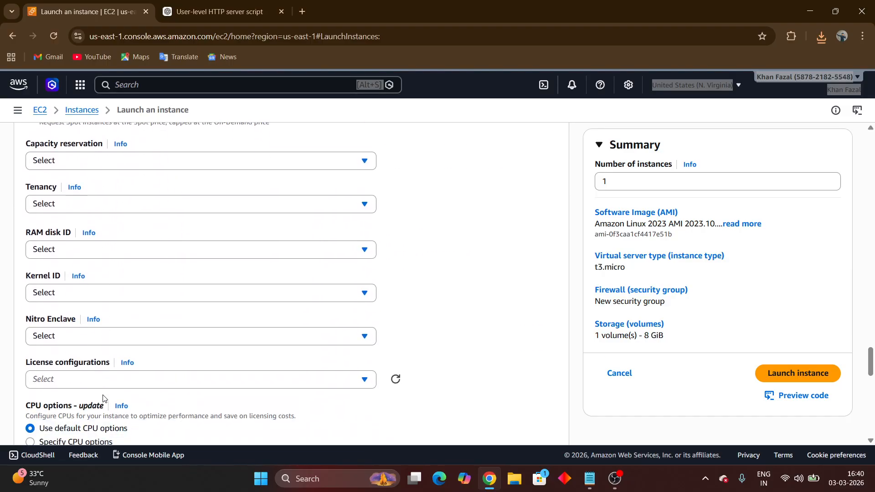
pyautogui.click(130, 252)
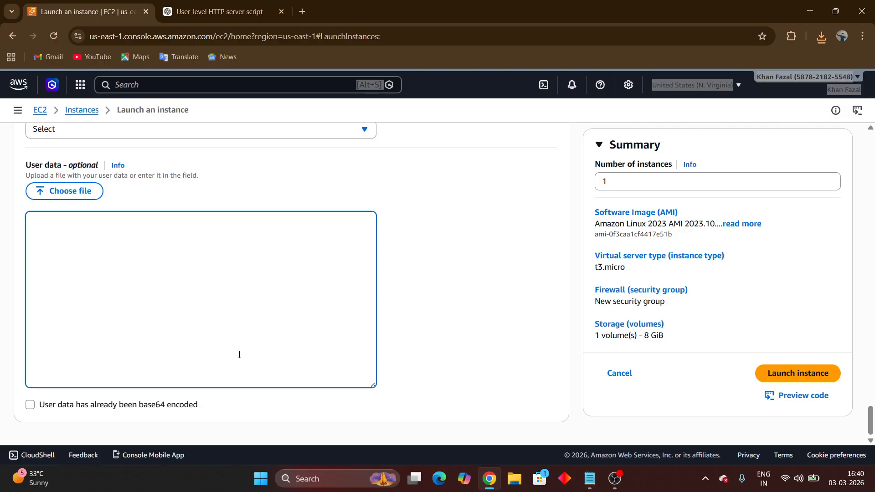
# - Switch to Notepad and copy the entire bash script that installs and starts httpd
pyautogui.click(589, 478)
pyautogui.click(365, 285)
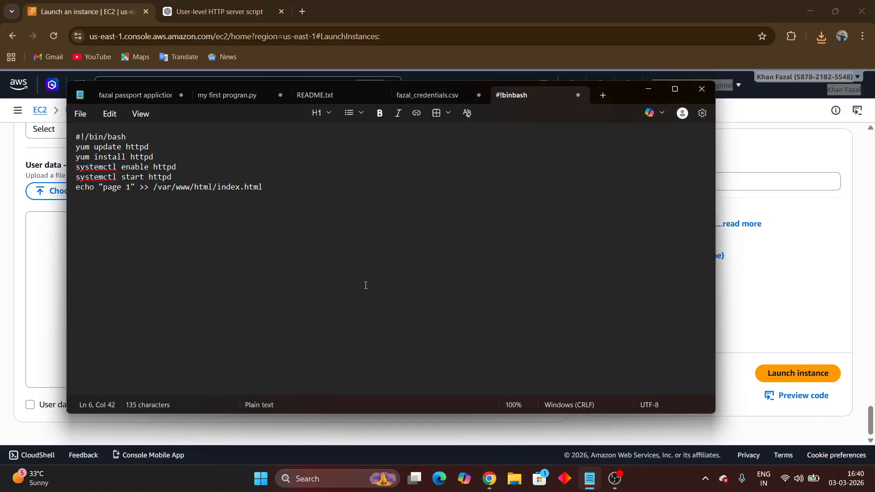
pyautogui.hotkey('ctrl', 'a')
pyautogui.hotkey('ctrl', 'c')
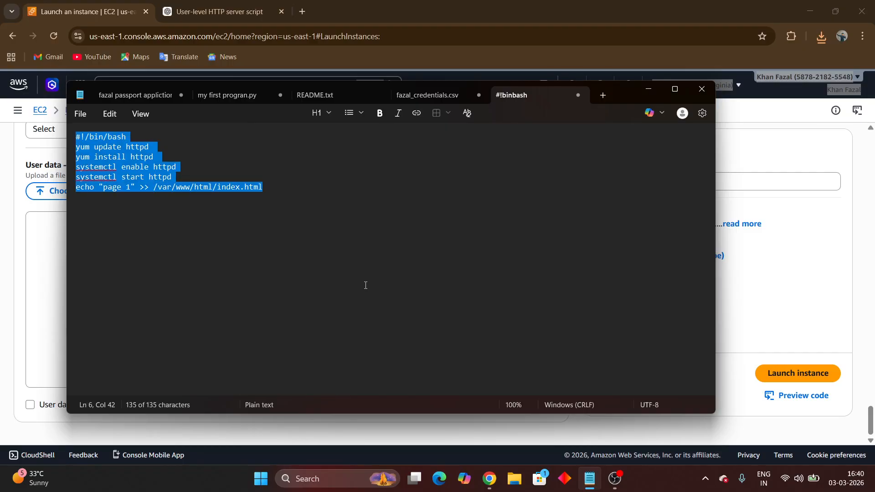
pyautogui.click(650, 87)
# - Switch to the ChatGPT conversation and submit the copied bash script
pyautogui.click(219, 11)
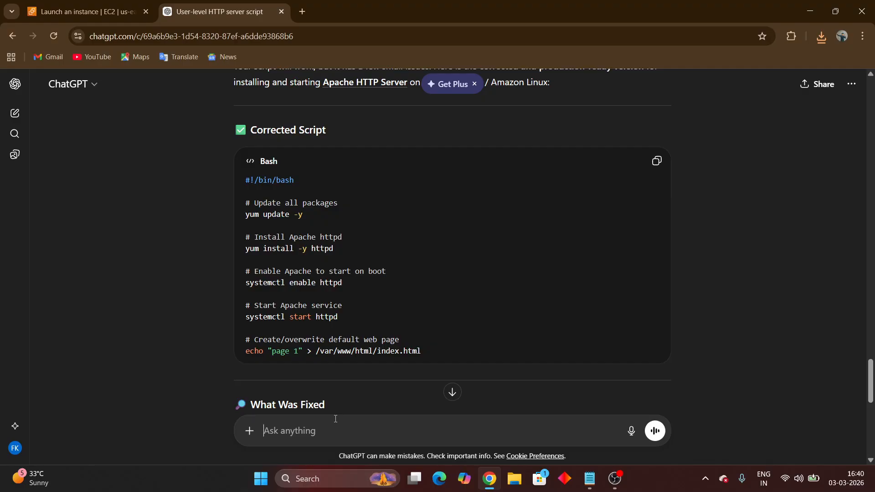
pyautogui.hotkey('ctrl', 'v')
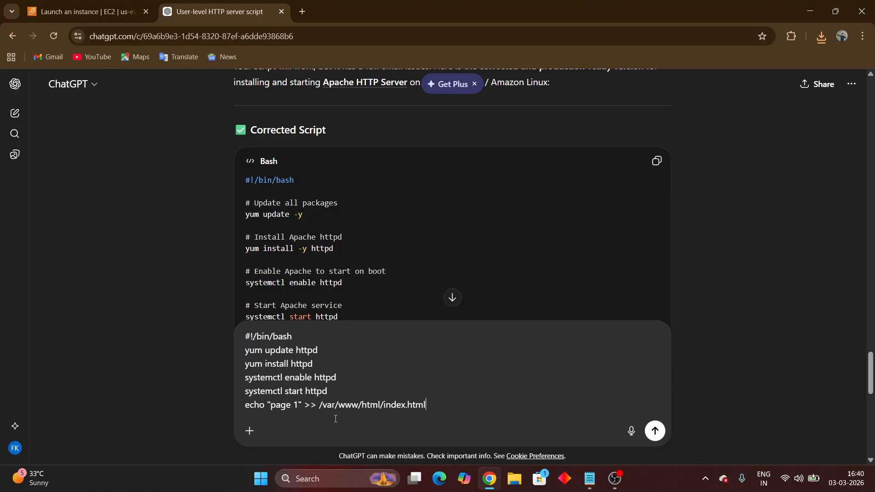
pyautogui.press('Return')
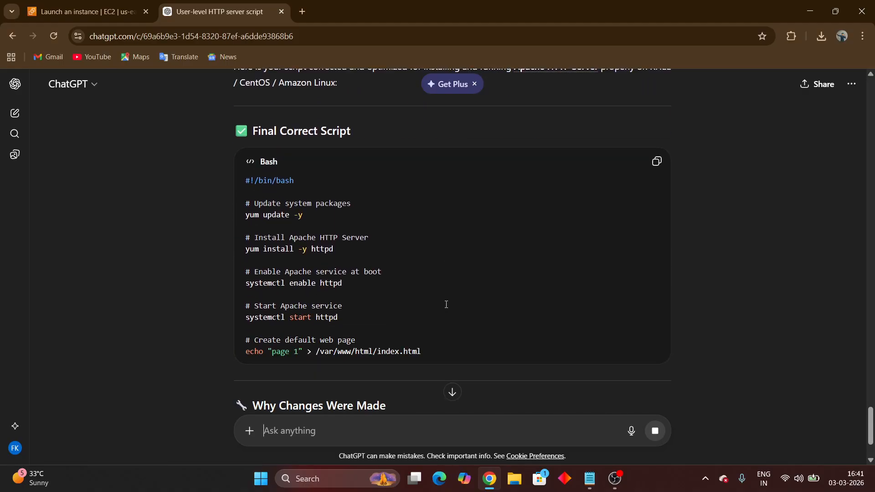
# - Copy ChatGPT's final correct script into the EC2 user data field, check it and launch the instance
pyautogui.click(656, 162)
pyautogui.click(66, 4)
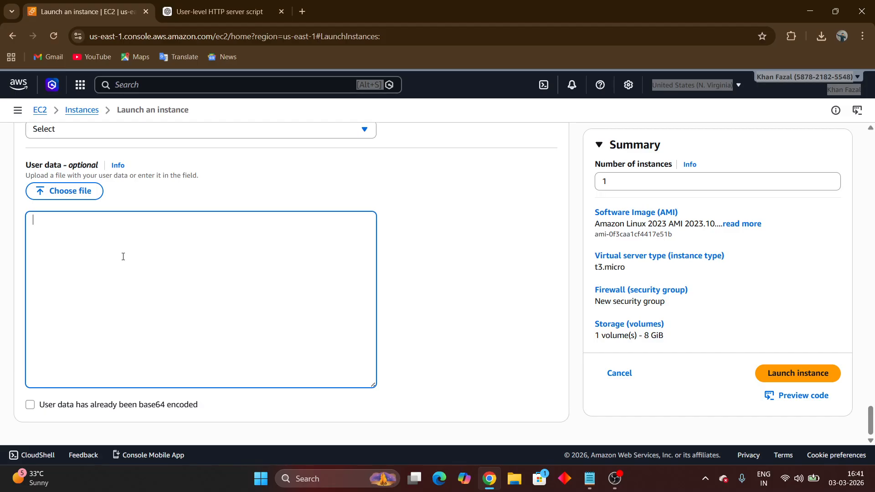
pyautogui.hotkey('ctrl', 'v')
pyautogui.scroll(1, 123, 256)
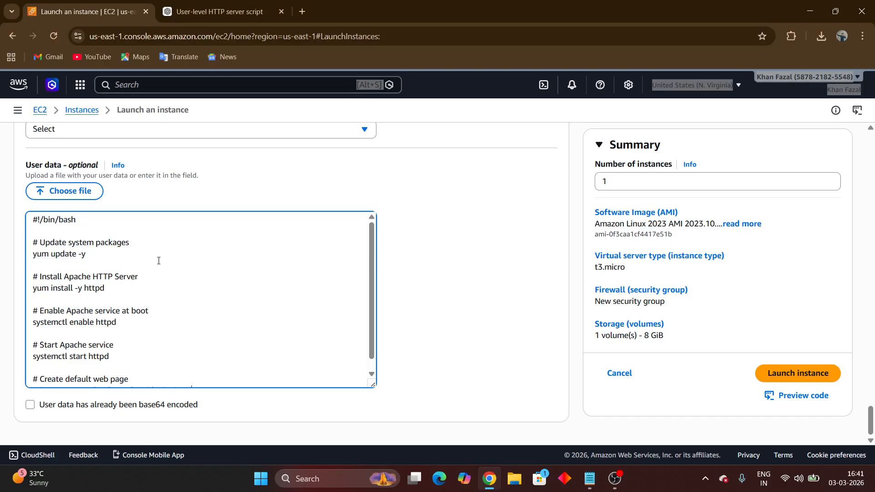
pyautogui.scroll(-1, 135, 288)
pyautogui.scroll(1, 136, 288)
pyautogui.scroll(-1, 126, 332)
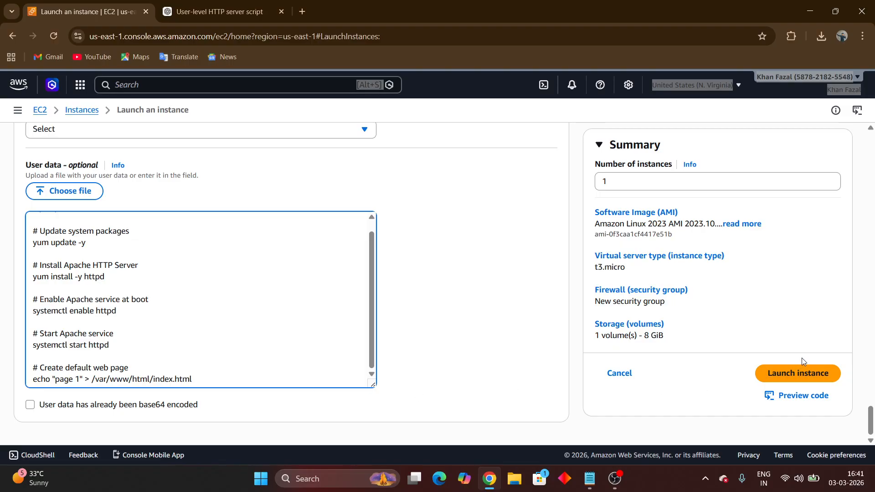
pyautogui.click(797, 373)
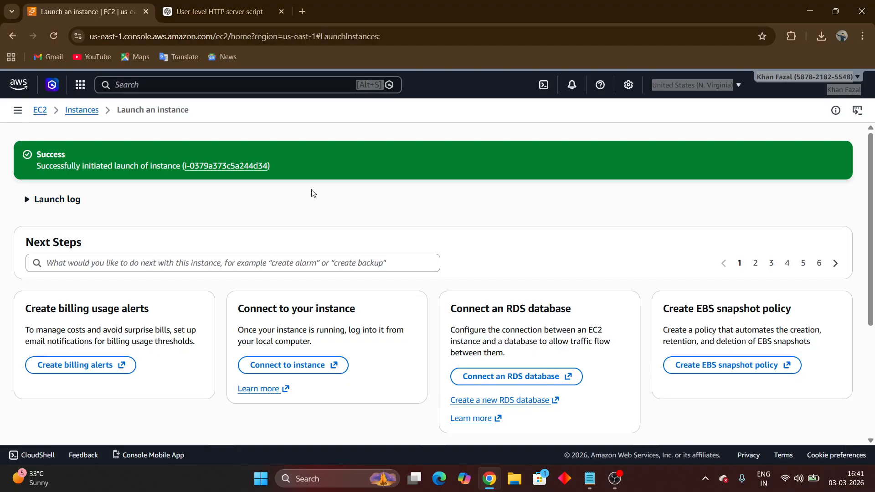
# - Open the security group of the running instance-a from its security details in the instances list
pyautogui.click(85, 114)
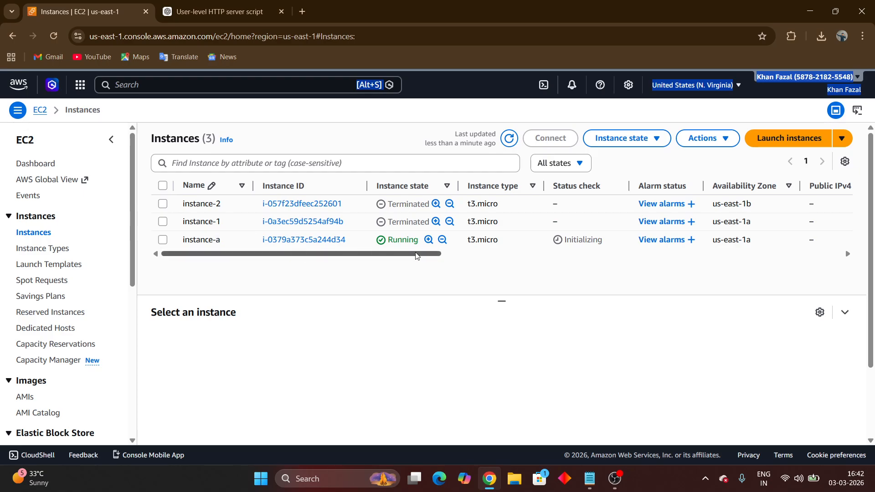
pyautogui.click(164, 240)
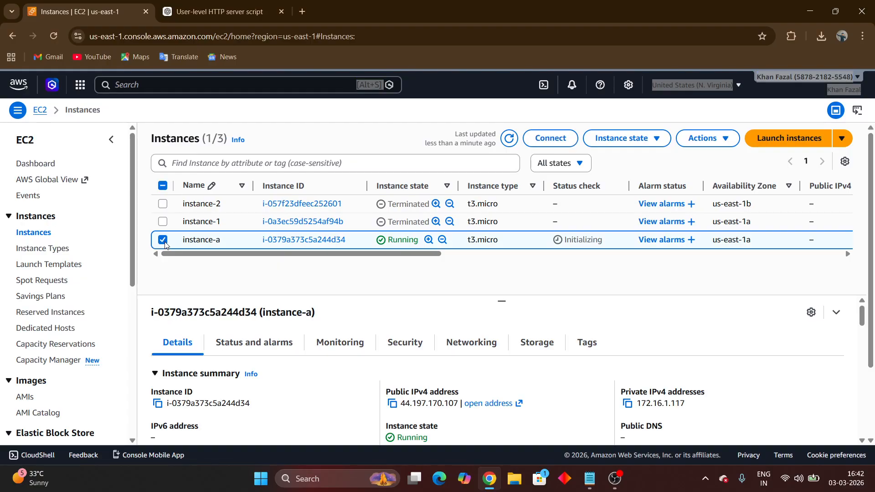
pyautogui.click(409, 346)
pyautogui.scroll(-1, 296, 401)
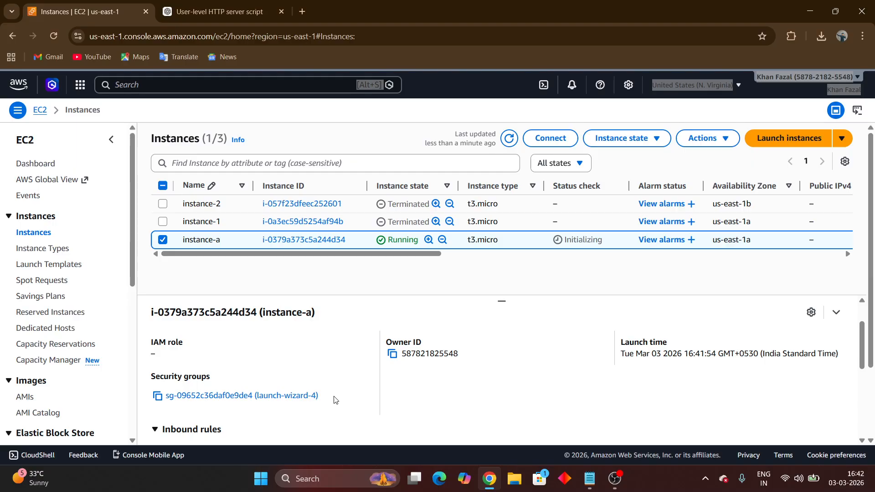
pyautogui.click(275, 395)
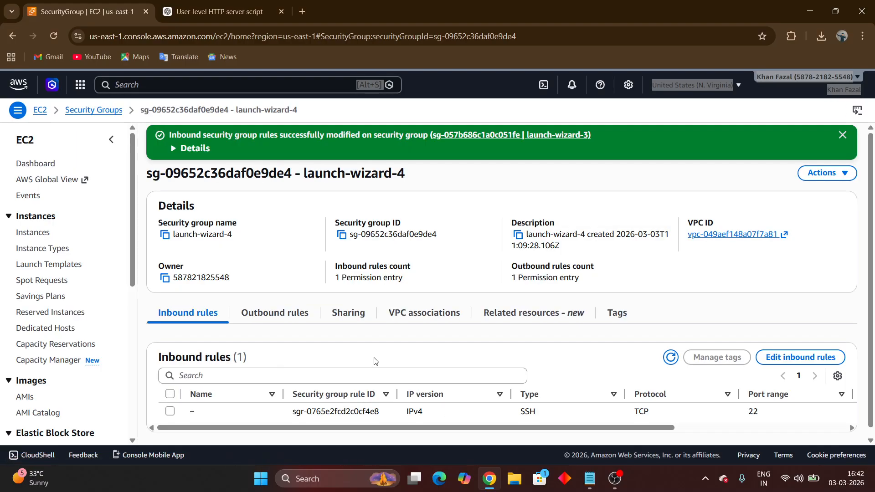
# - Add an inbound rule to the security group allowing All traffic from Anywhere-IPv4 and save the rules
pyautogui.click(774, 357)
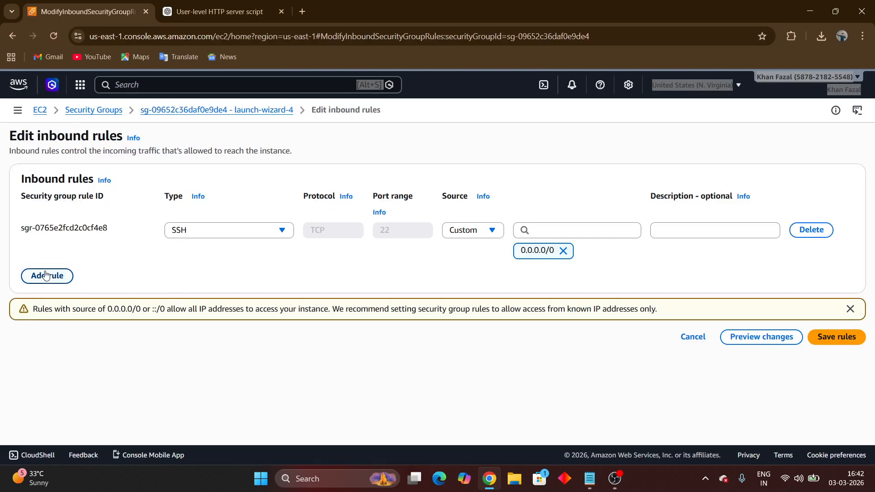
pyautogui.click(46, 275)
pyautogui.click(206, 269)
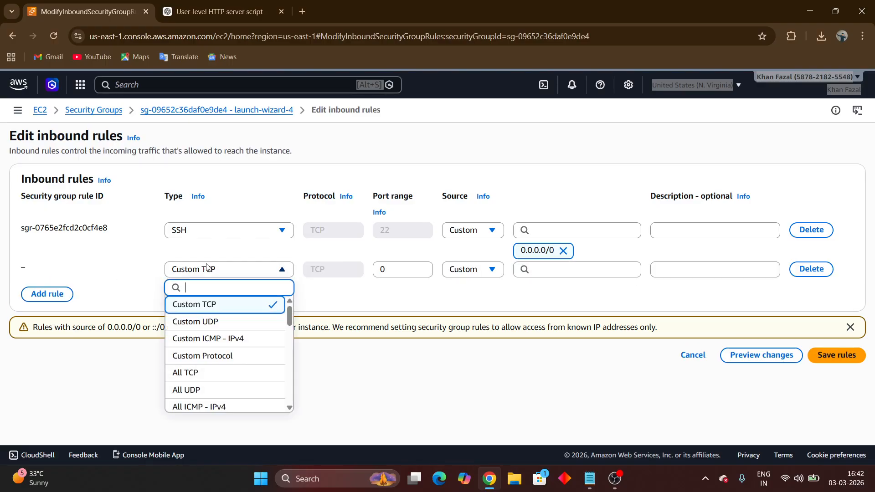
pyautogui.scroll(-3, 202, 366)
pyautogui.click(199, 363)
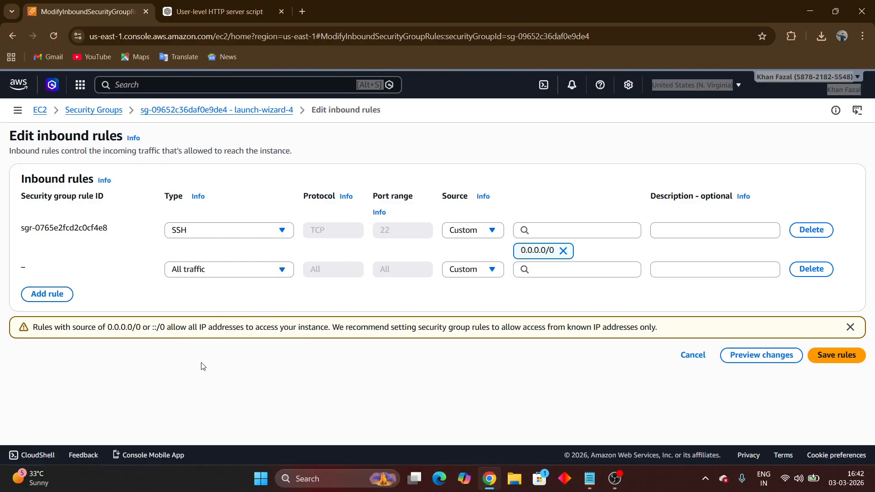
pyautogui.click(476, 276)
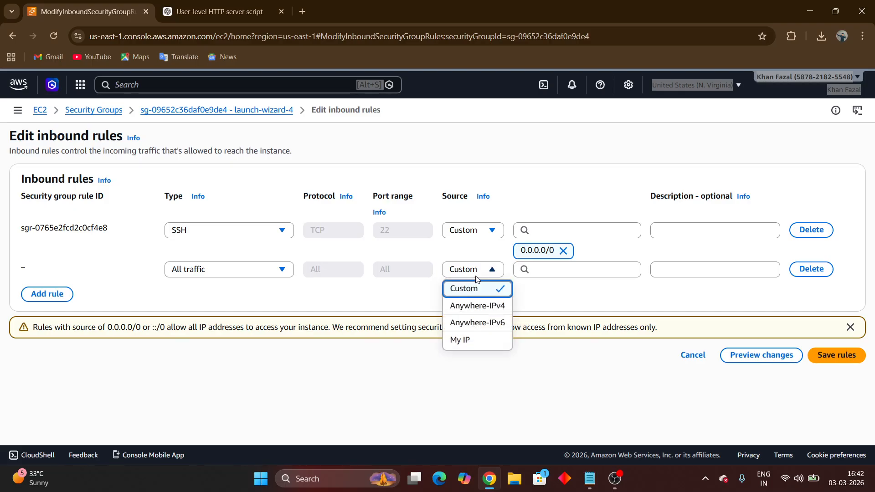
pyautogui.click(473, 312)
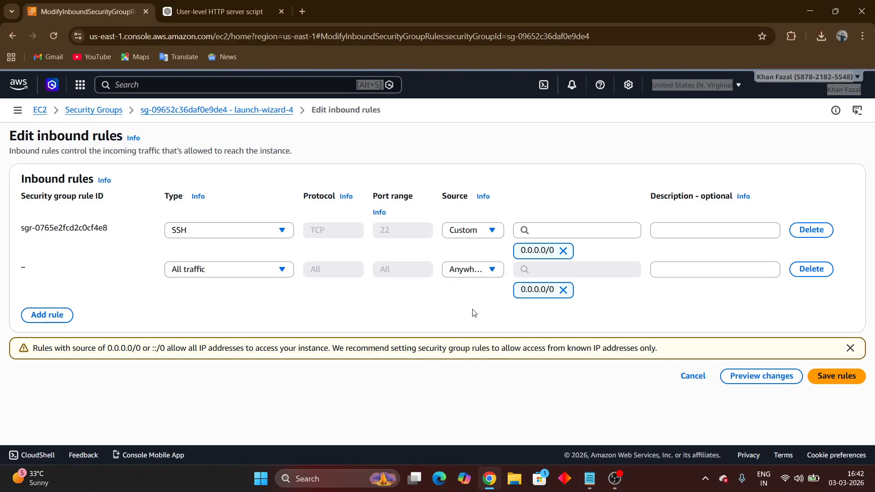
pyautogui.click(839, 379)
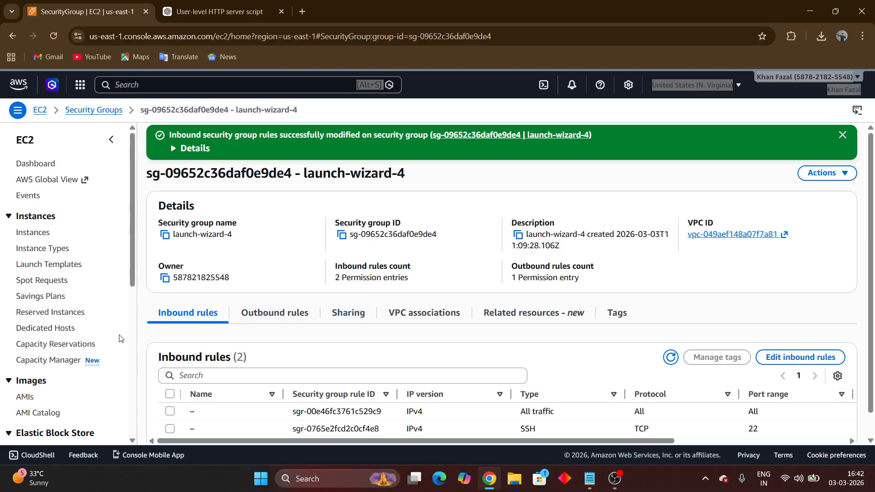
# - Return to instance-a's details, copy its public IPv4 address and load it in a new browser tab
pyautogui.click(36, 233)
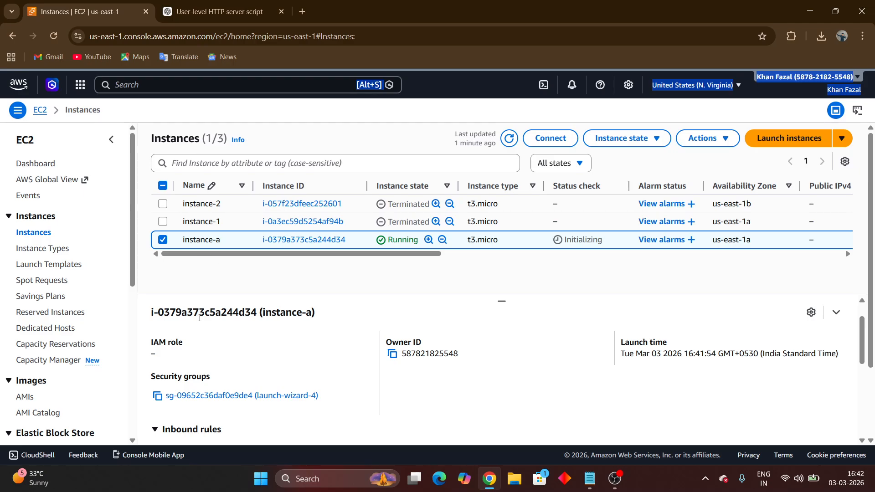
pyautogui.click(184, 349)
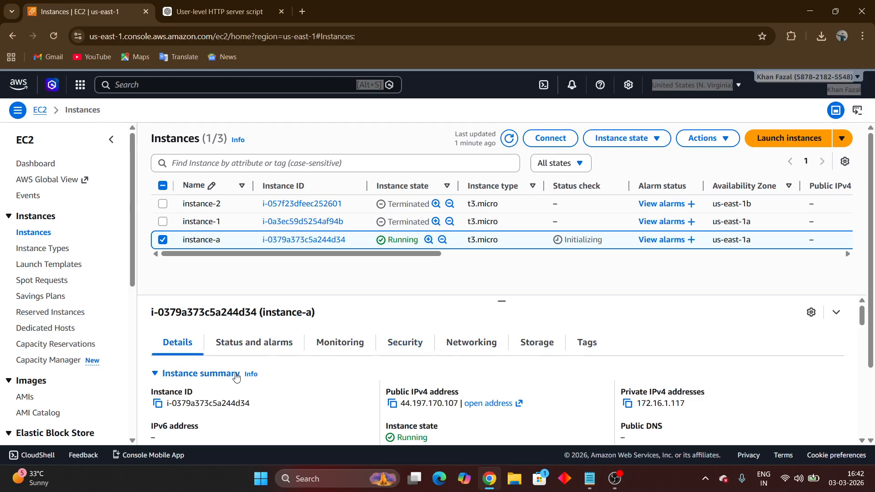
pyautogui.click(392, 404)
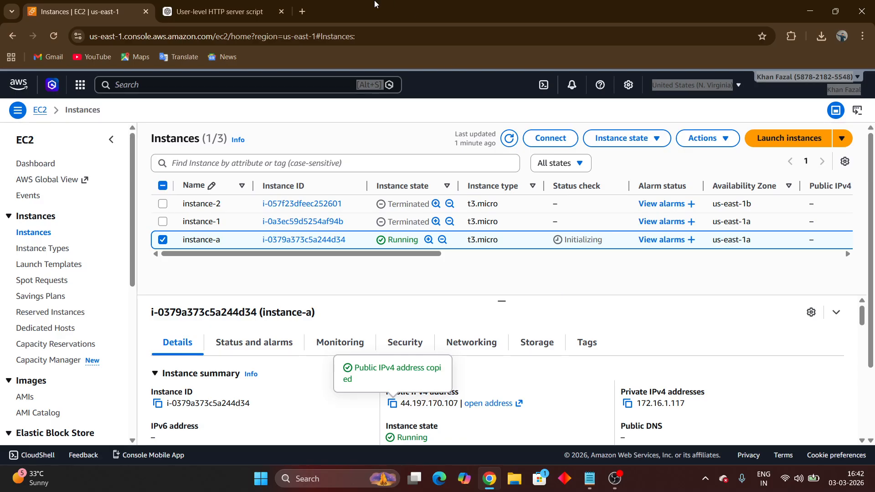
pyautogui.click(307, 11)
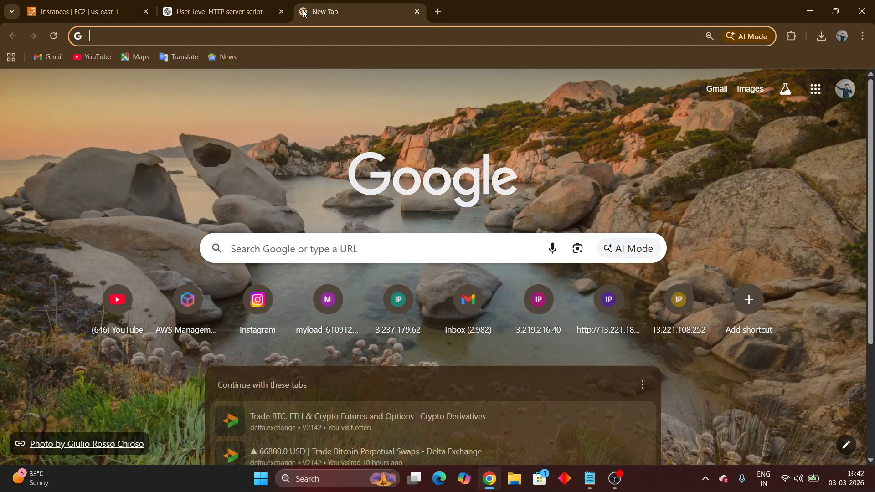
pyautogui.hotkey('ctrl', 'v')
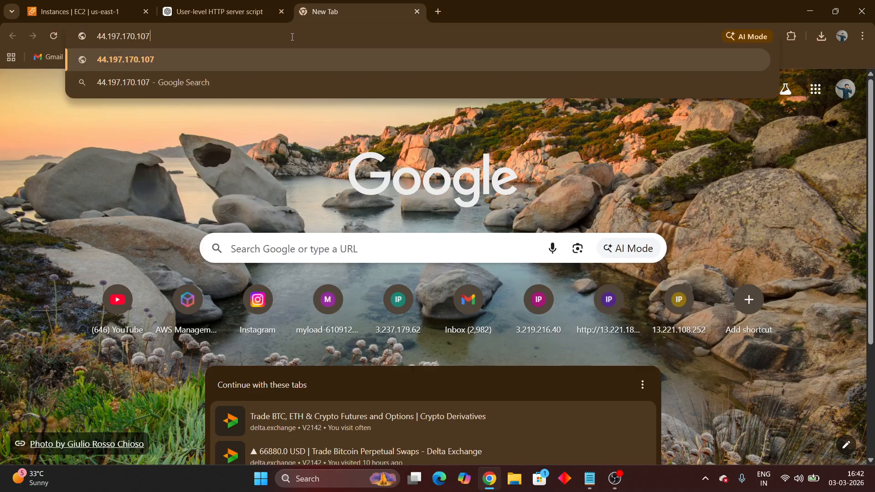
pyautogui.press('Return')
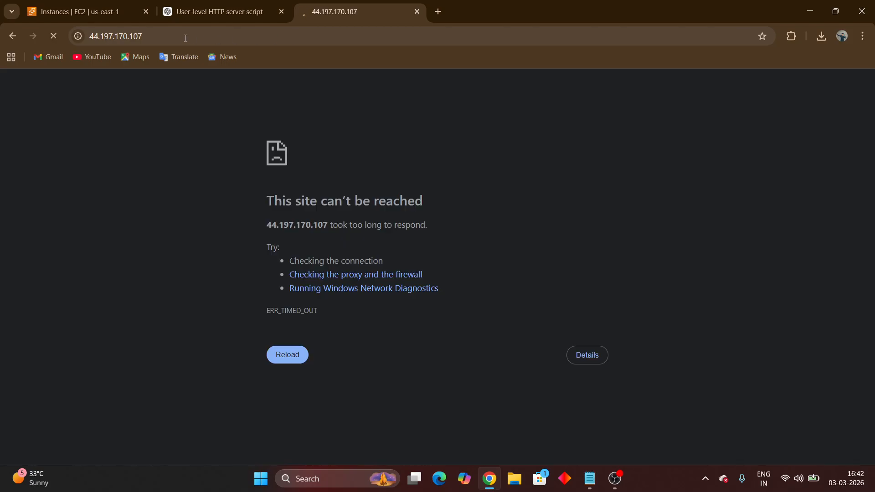
# - Try the instance's address with https, and load the page over http instead
pyautogui.click(114, 34)
pyautogui.click(114, 34)
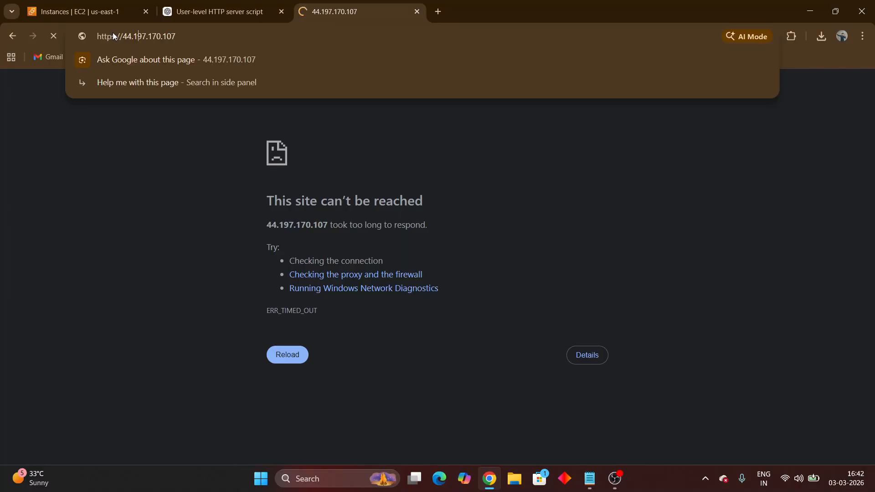
pyautogui.write('s')
pyautogui.press('Return')
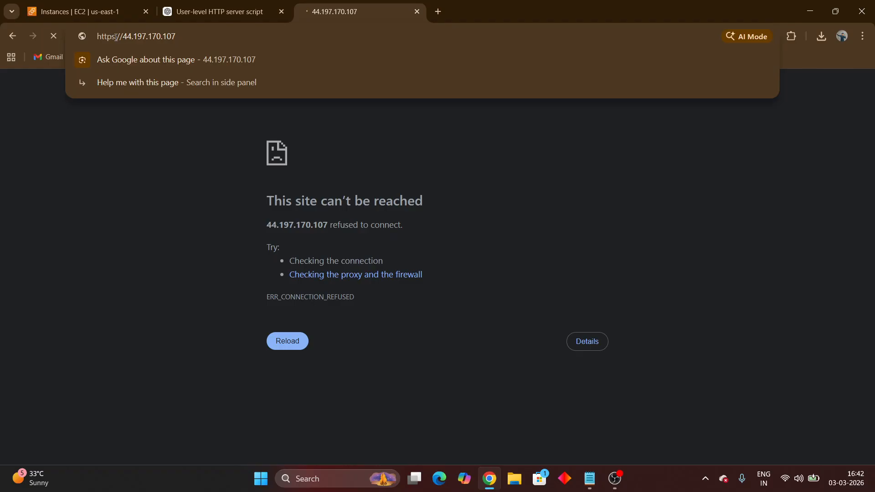
pyautogui.press('BackSpace')
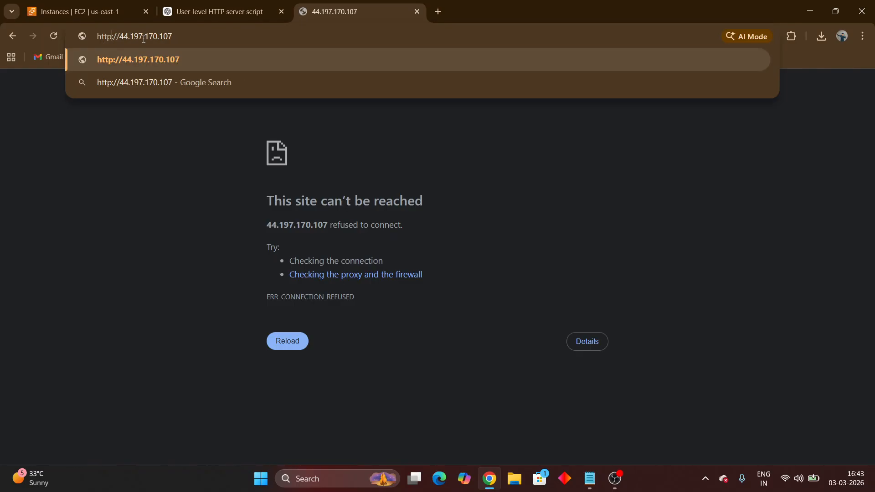
pyautogui.press('Return')
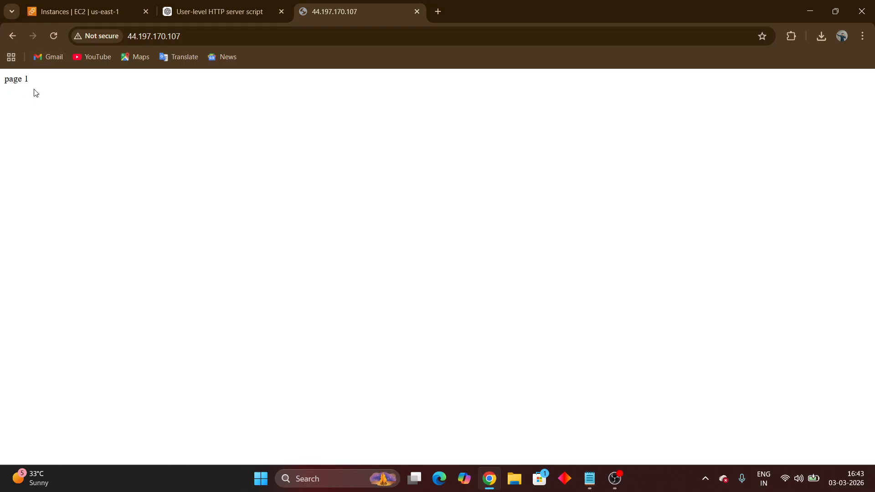
# - Return to the EC2 console and start launching another instance named instance-b
pyautogui.click(92, 11)
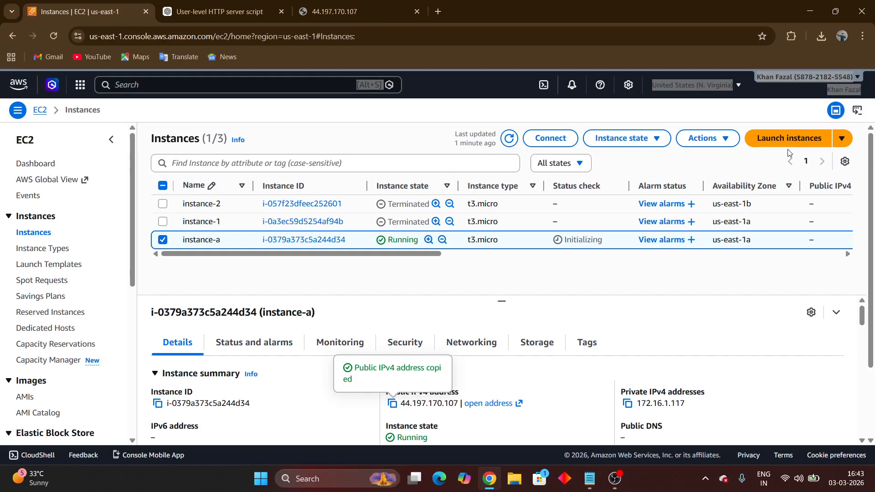
pyautogui.click(801, 143)
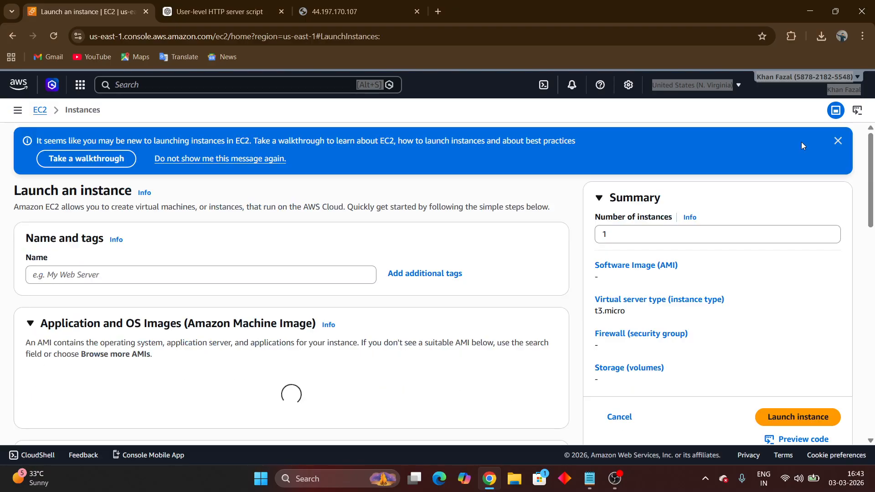
pyautogui.click(277, 270)
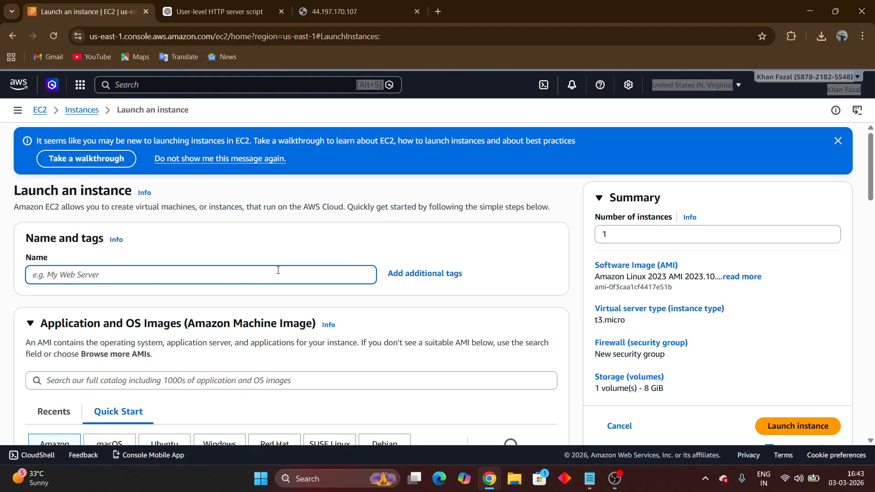
pyautogui.write('instance-b')
# - Select key-3 as the key pair for instance-b
pyautogui.scroll(-5, 278, 270)
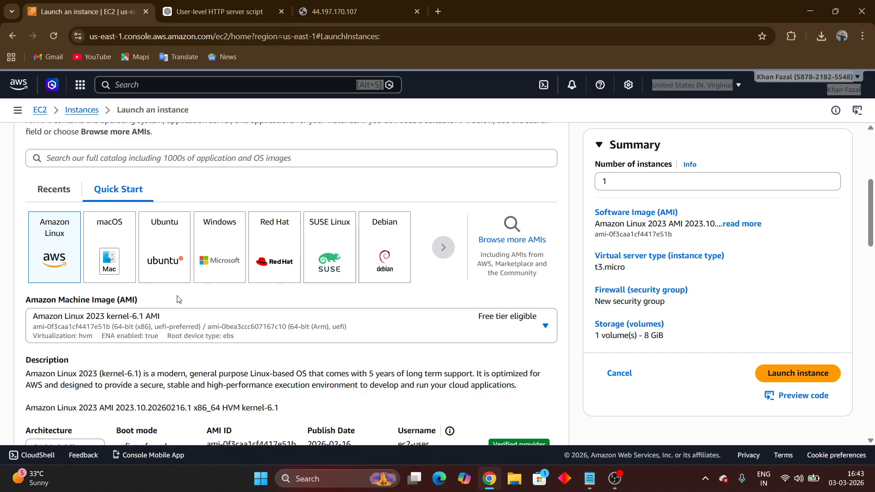
pyautogui.scroll(-8, 178, 299)
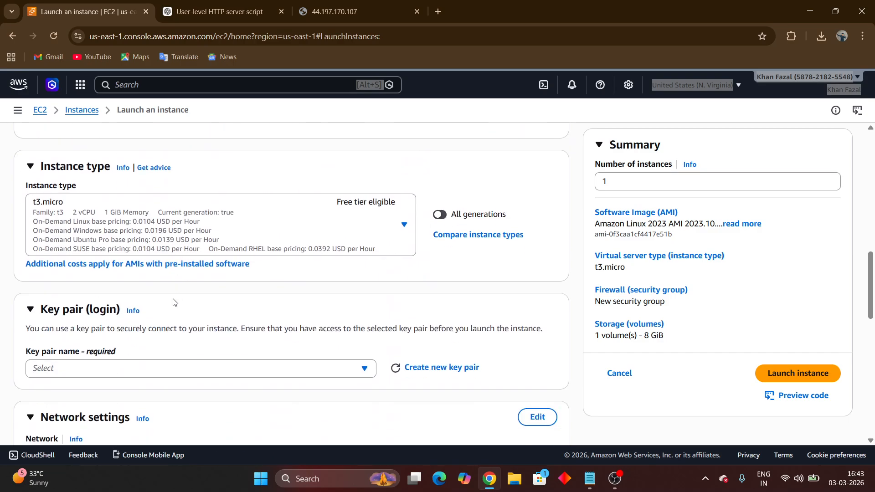
pyautogui.scroll(-2, 173, 302)
pyautogui.click(363, 288)
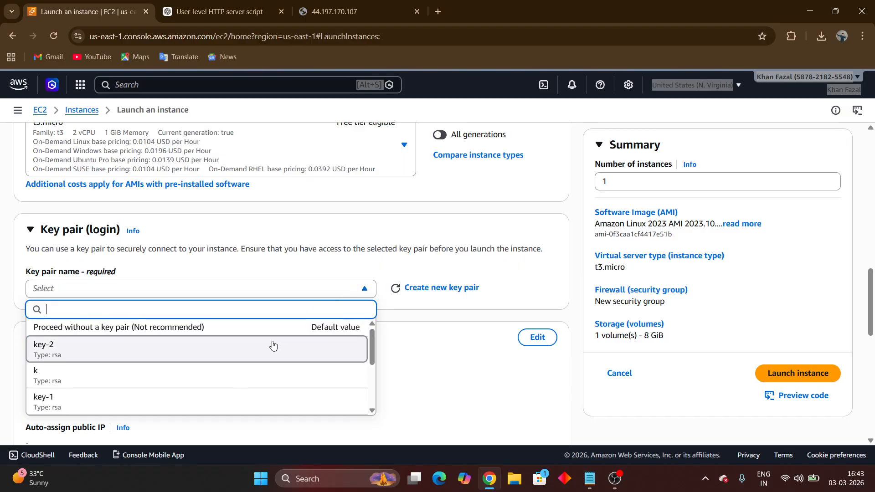
pyautogui.scroll(-3, 248, 363)
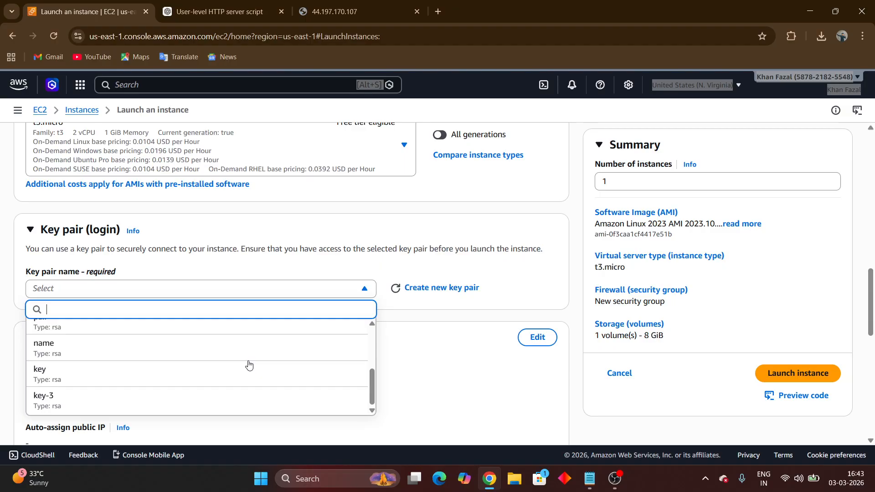
pyautogui.click(163, 401)
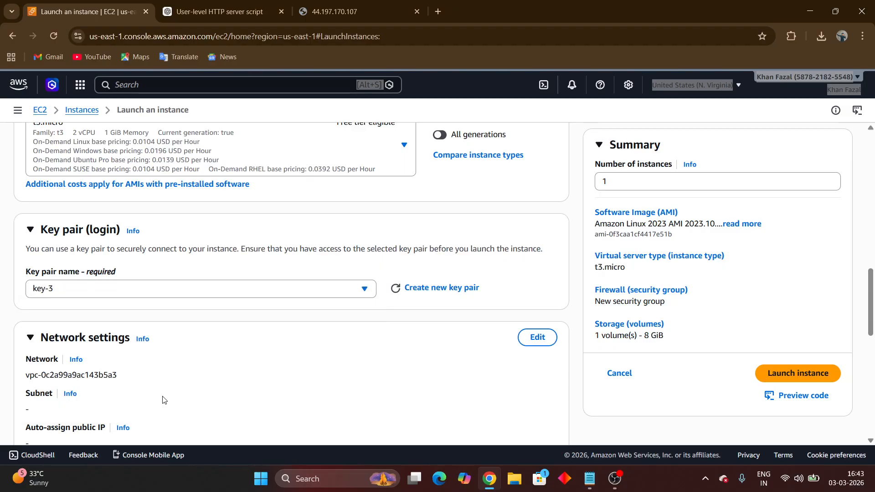
# - Edit instance-b's network settings to use my-vpc and check the subnet choice
pyautogui.scroll(-2, 163, 399)
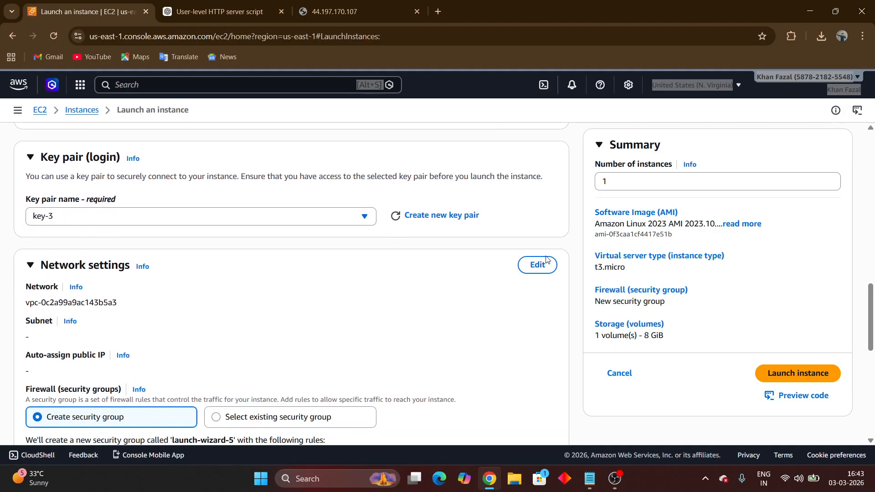
pyautogui.click(543, 266)
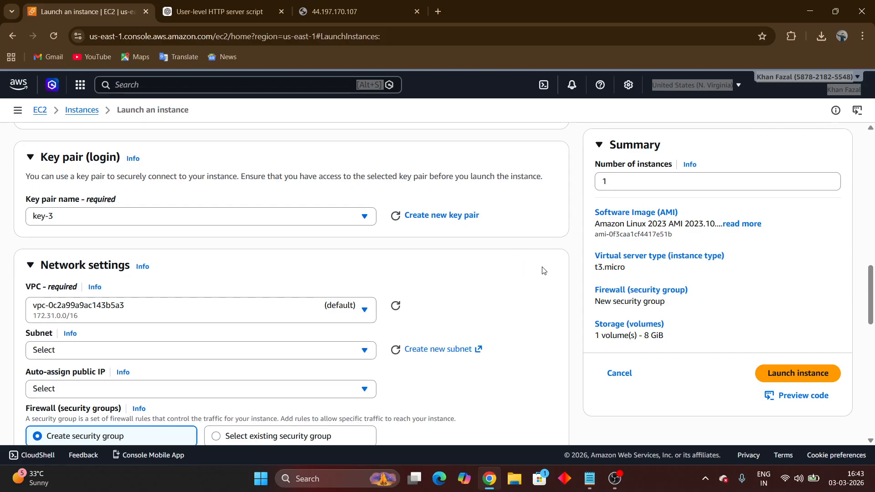
pyautogui.click(346, 313)
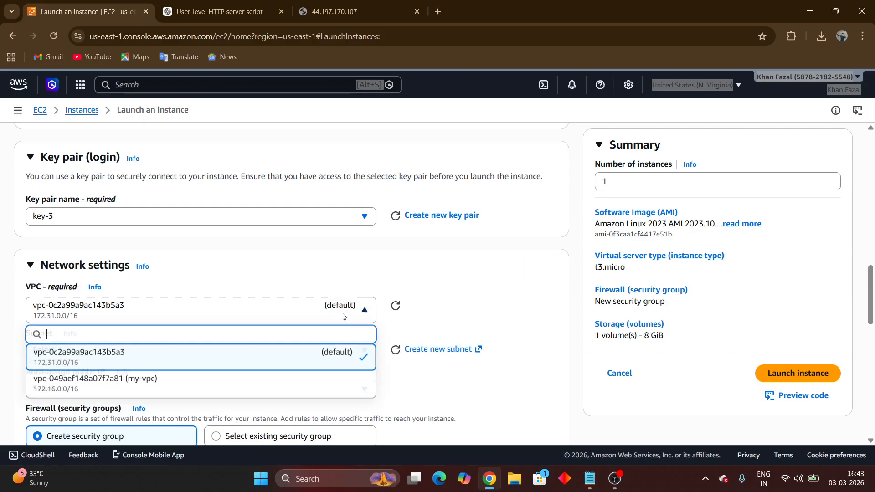
pyautogui.click(261, 385)
pyautogui.scroll(-2, 262, 388)
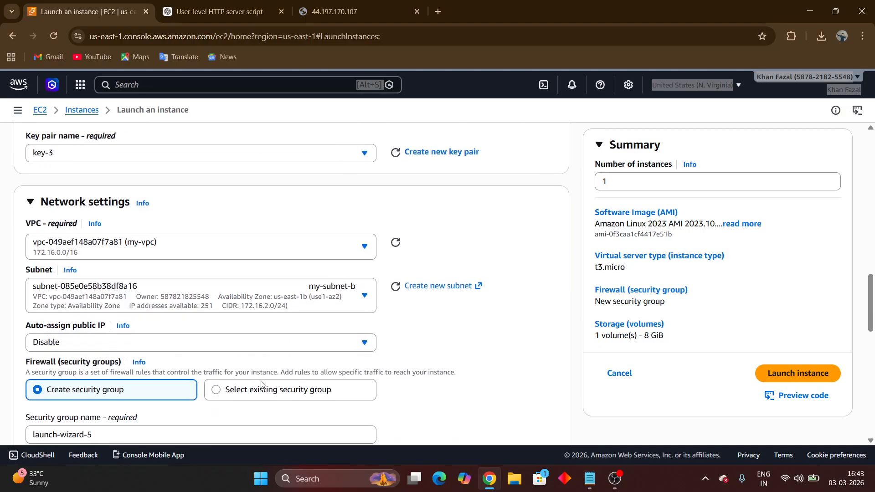
pyautogui.click(322, 305)
pyautogui.click(322, 305)
# - Enable auto-assign public IP for instance-b
pyautogui.scroll(-2, 322, 304)
pyautogui.click(278, 269)
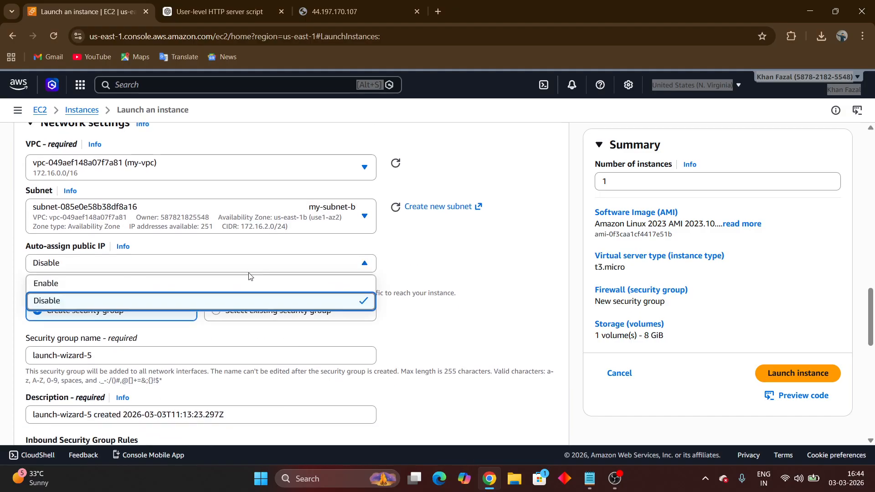
pyautogui.click(224, 283)
pyautogui.scroll(-5, 224, 281)
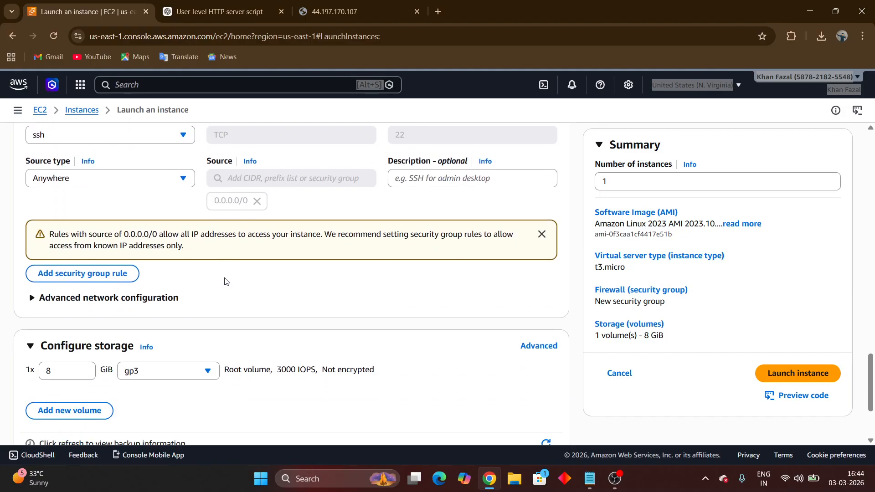
pyautogui.scroll(-3, 224, 281)
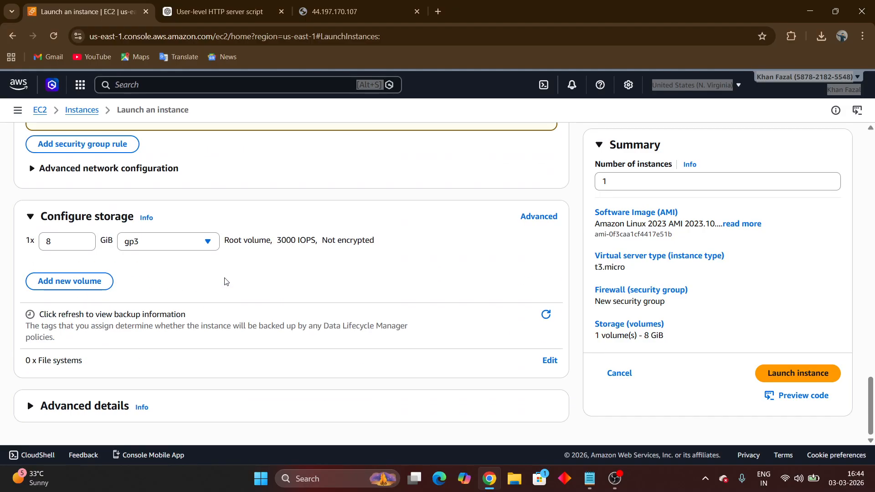
# - Copy the Apache setup bash script from the ChatGPT conversation into instance-b's user data under the advanced details
pyautogui.click(30, 406)
pyautogui.scroll(-20, 39, 408)
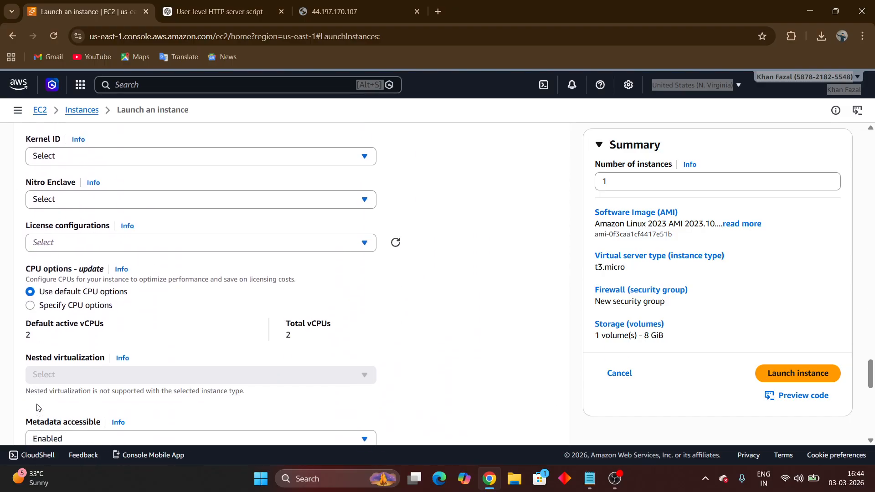
pyautogui.scroll(-2, 39, 407)
pyautogui.click(112, 288)
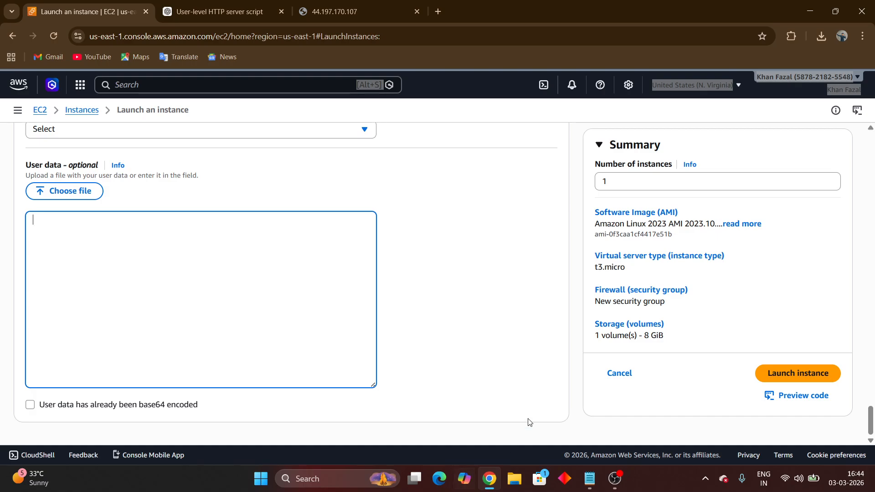
pyautogui.click(202, 11)
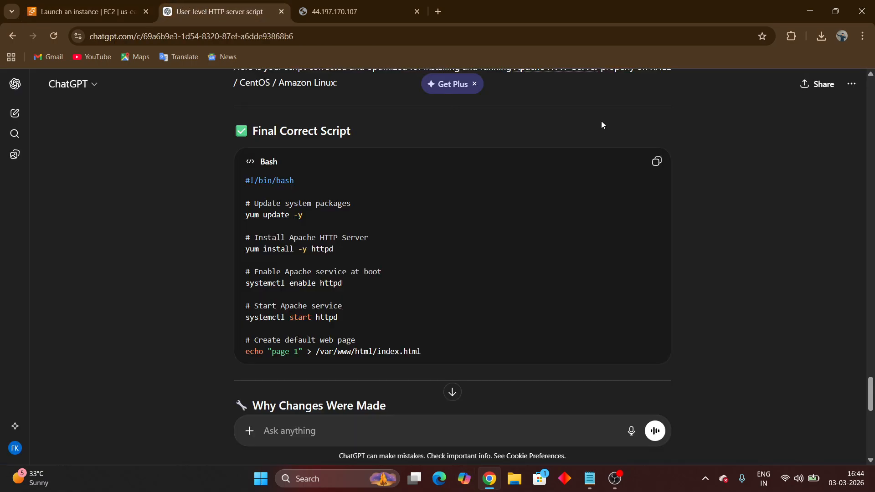
pyautogui.click(656, 161)
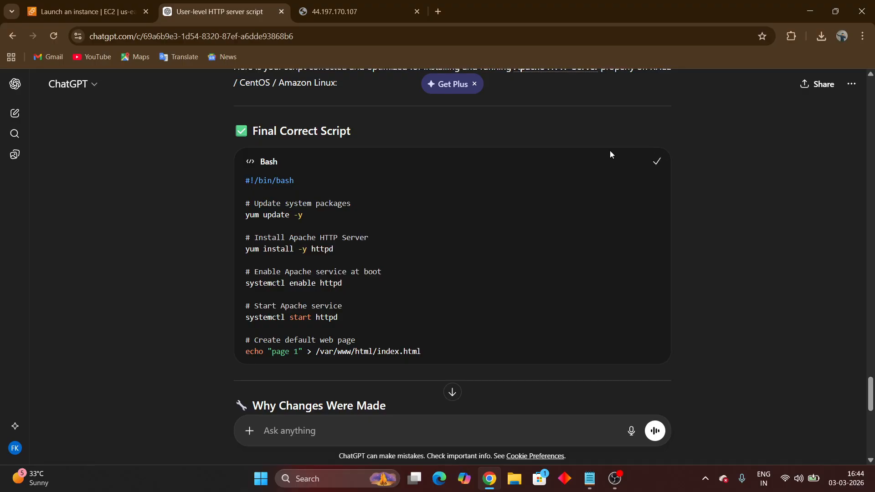
pyautogui.click(51, 2)
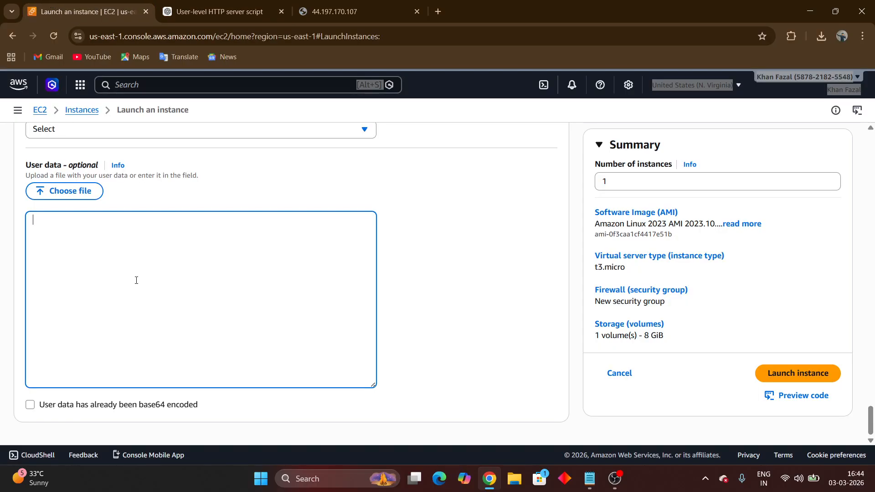
pyautogui.hotkey('ctrl', 'v')
pyautogui.scroll(-1, 100, 341)
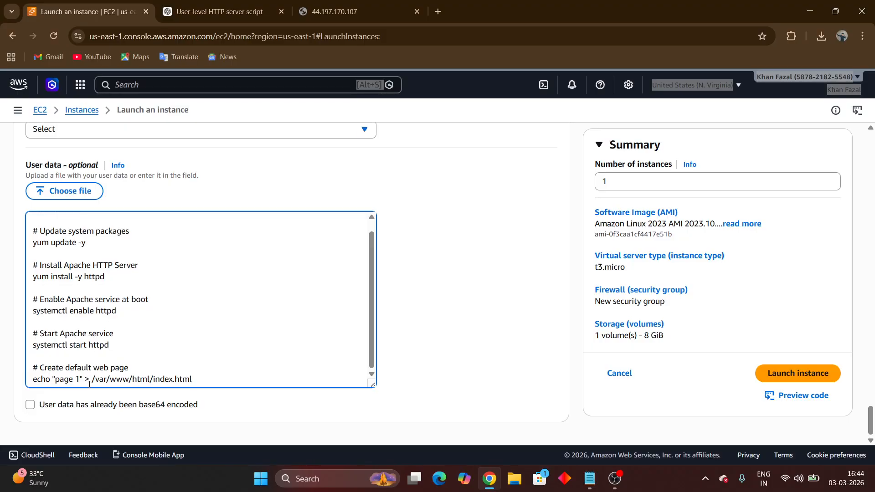
# - Change the page text in the user data script to "page 2" and launch instance-b
pyautogui.click(80, 383)
pyautogui.press('BackSpace')
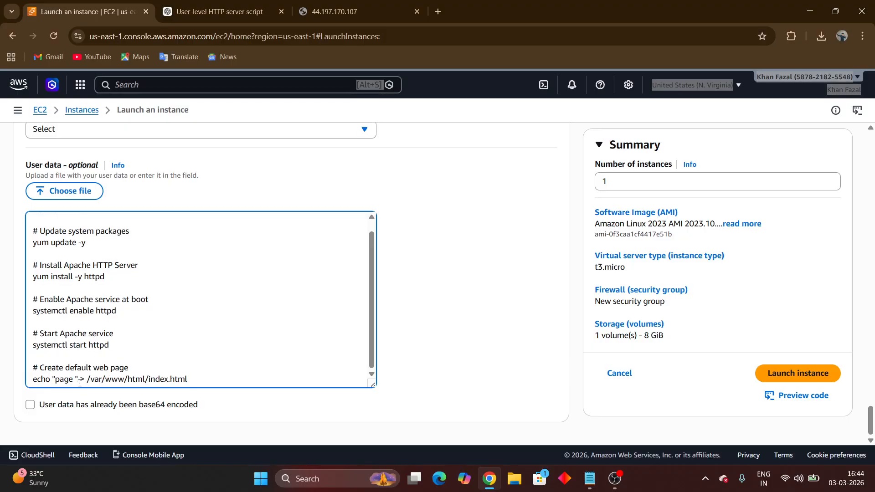
pyautogui.write('2')
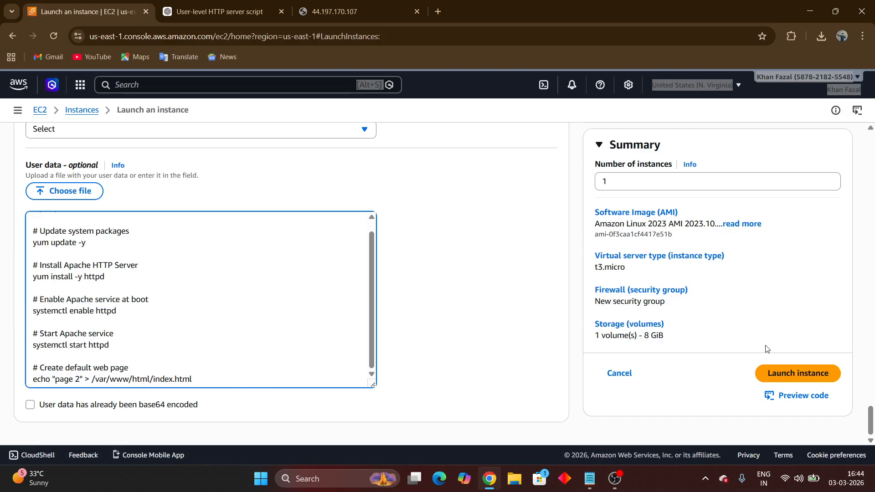
pyautogui.click(794, 375)
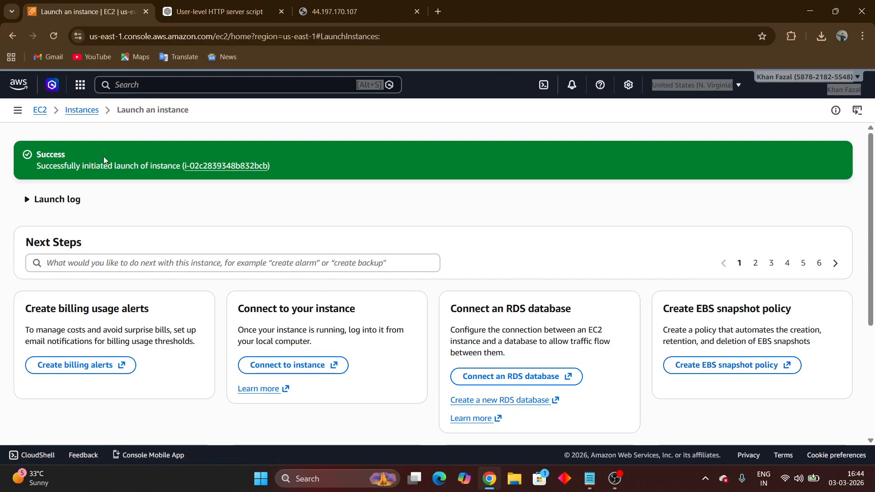
# - Go to the instances list, refresh it and select only instance-b
pyautogui.click(82, 113)
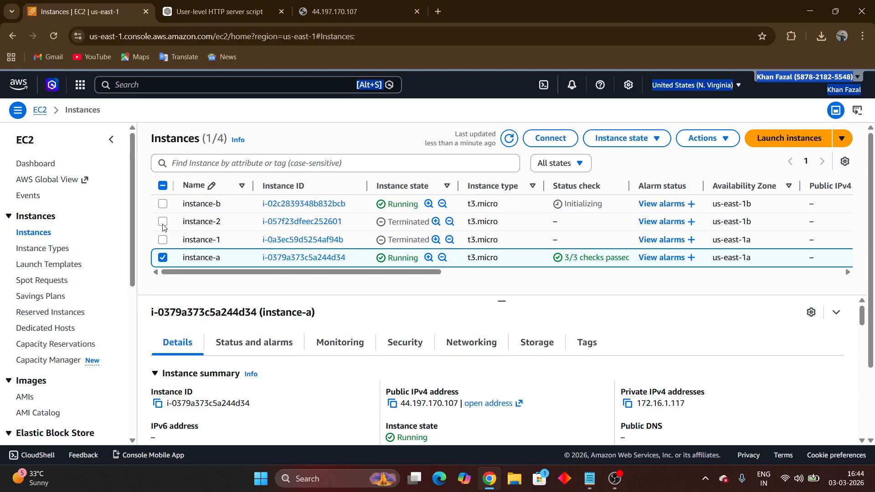
pyautogui.click(163, 258)
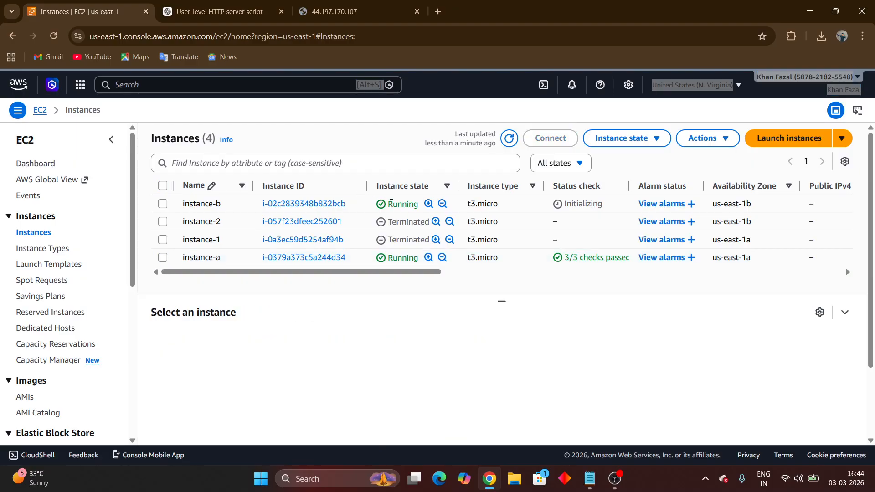
pyautogui.click(509, 138)
pyautogui.click(163, 204)
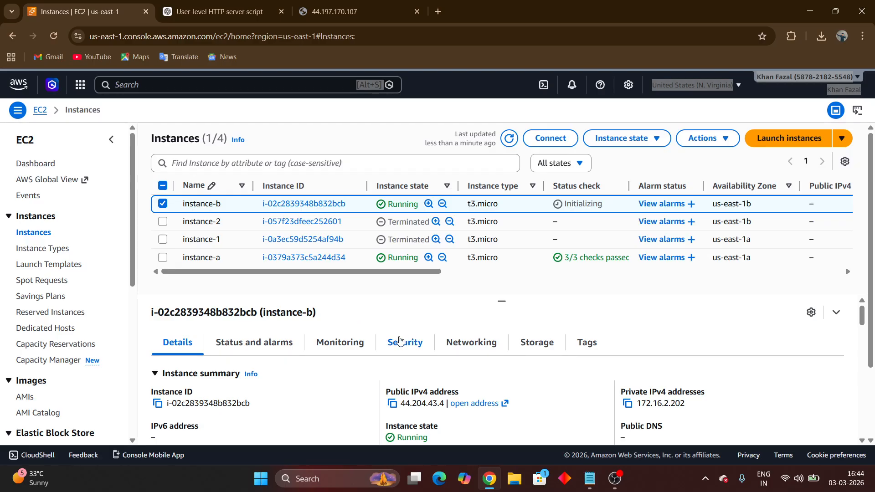
# - Open the security group attached to instance-b and start editing its inbound rules
pyautogui.click(402, 341)
pyautogui.scroll(-2, 323, 419)
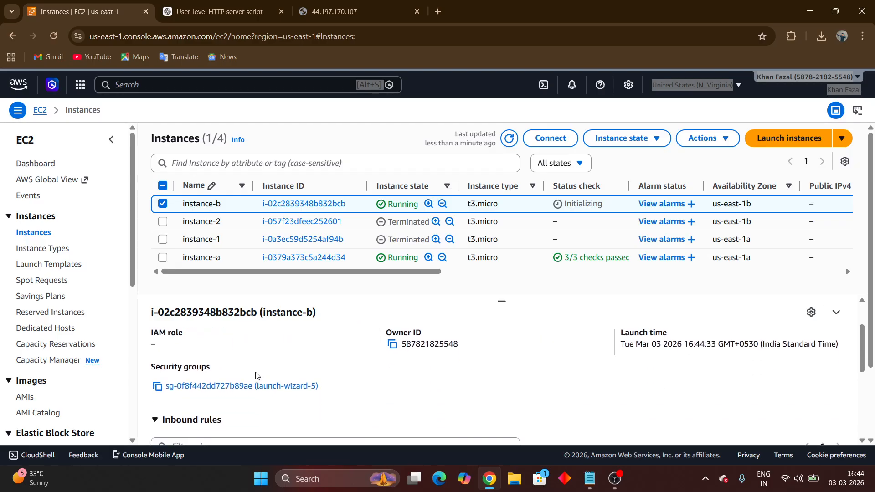
pyautogui.click(255, 386)
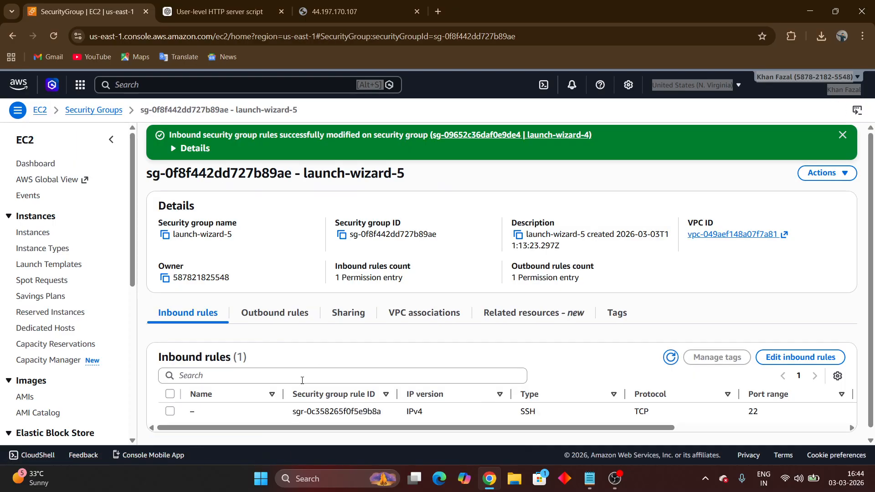
pyautogui.click(810, 358)
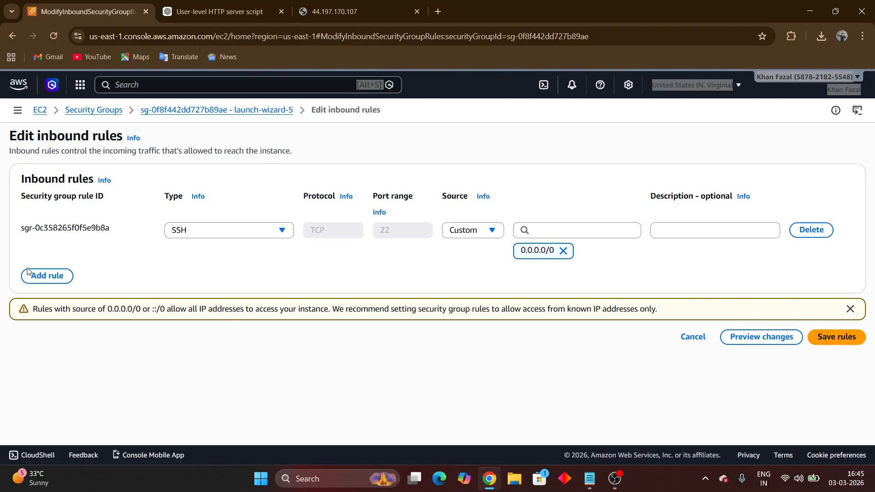
# - Add an inbound rule allowing All traffic from Anywhere-IPv4 to instance-b's security group and save the rules
pyautogui.click(34, 276)
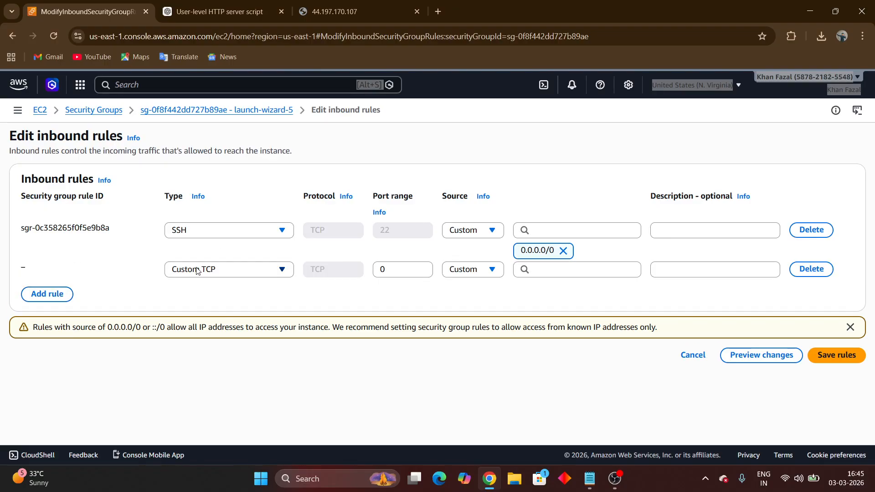
pyautogui.click(212, 270)
pyautogui.scroll(-3, 212, 351)
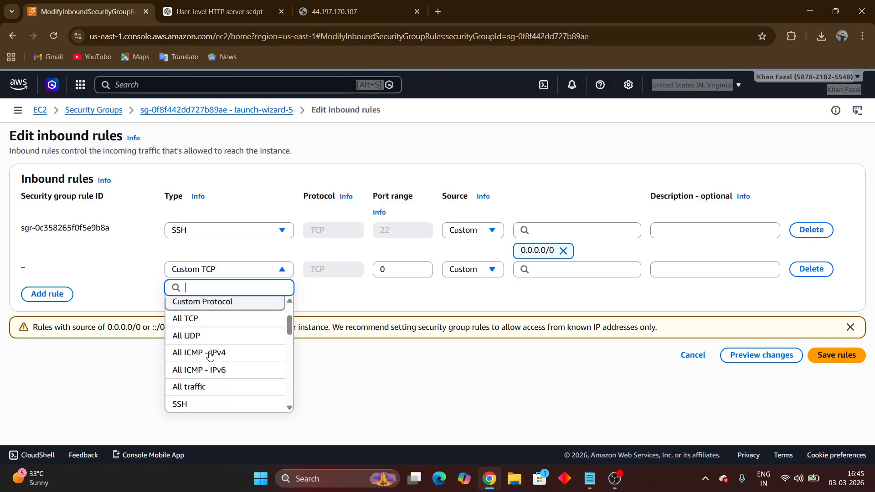
pyautogui.click(217, 347)
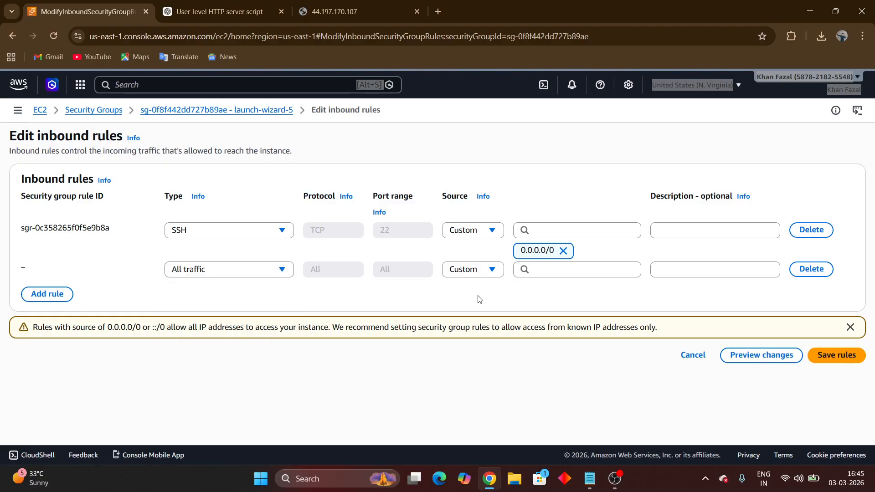
pyautogui.click(481, 272)
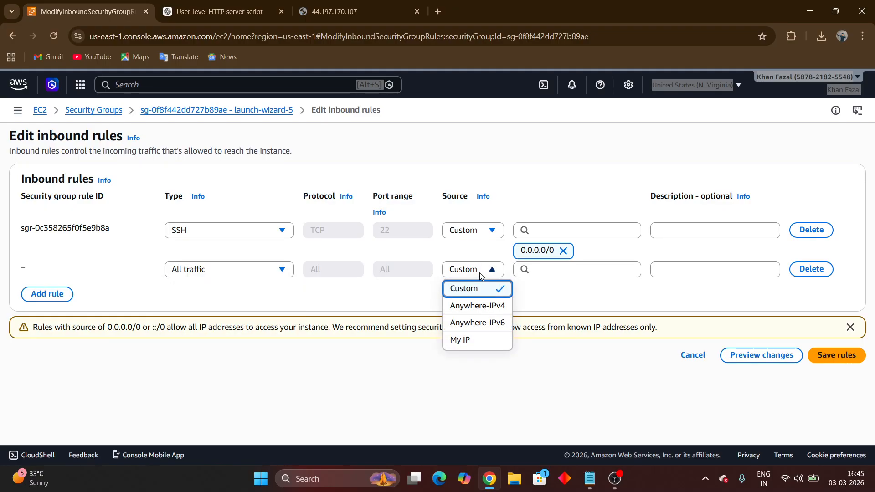
pyautogui.click(474, 306)
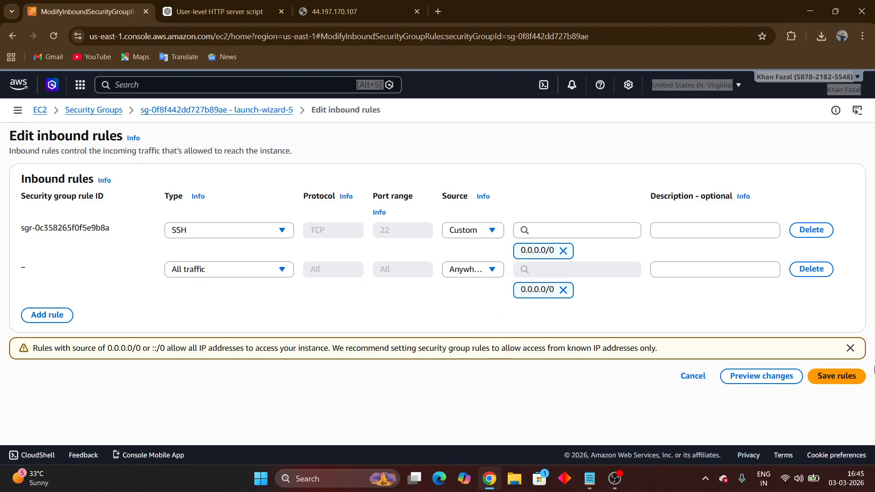
pyautogui.click(852, 379)
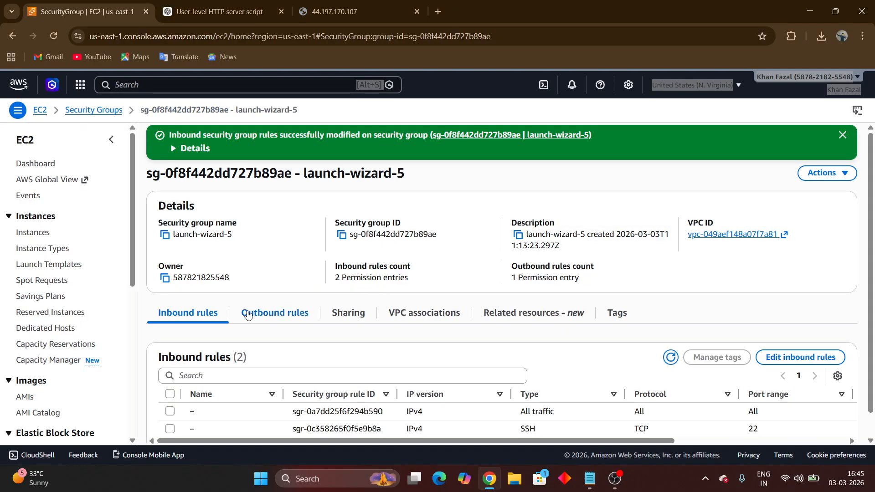
# - Return to the instances list, copy instance-b's public IPv4 address and open it in a new browser tab
pyautogui.click(33, 232)
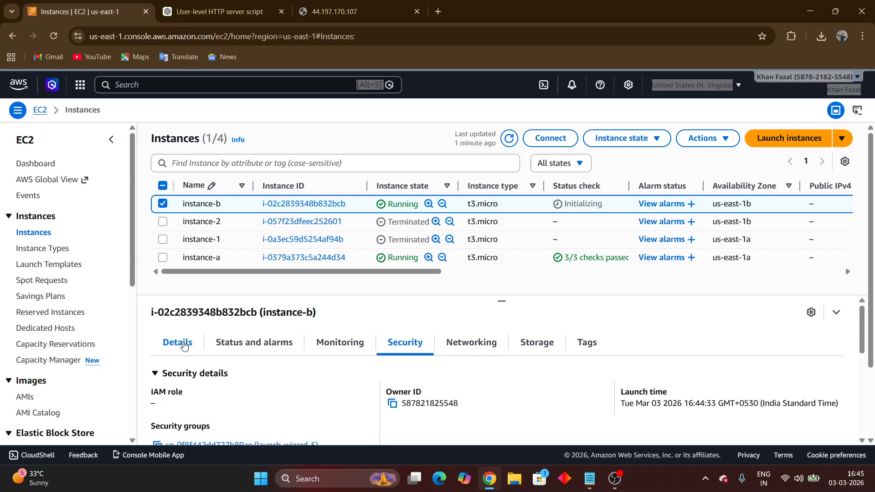
pyautogui.click(179, 342)
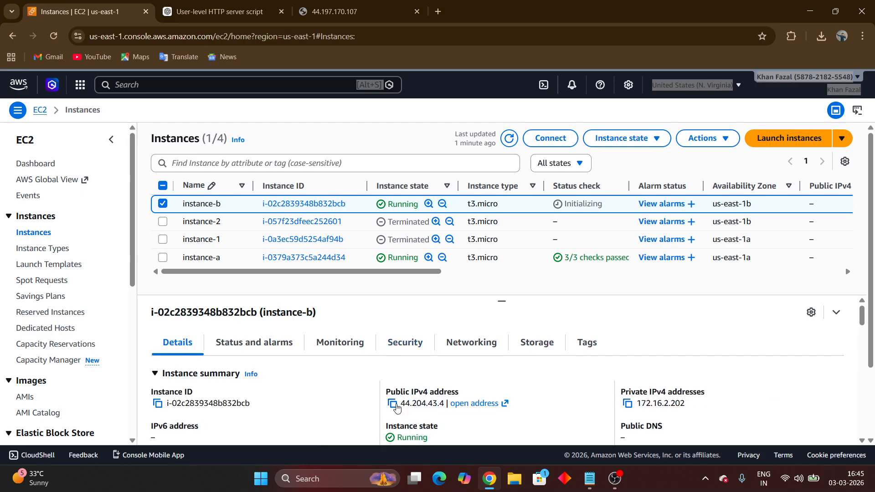
pyautogui.click(394, 405)
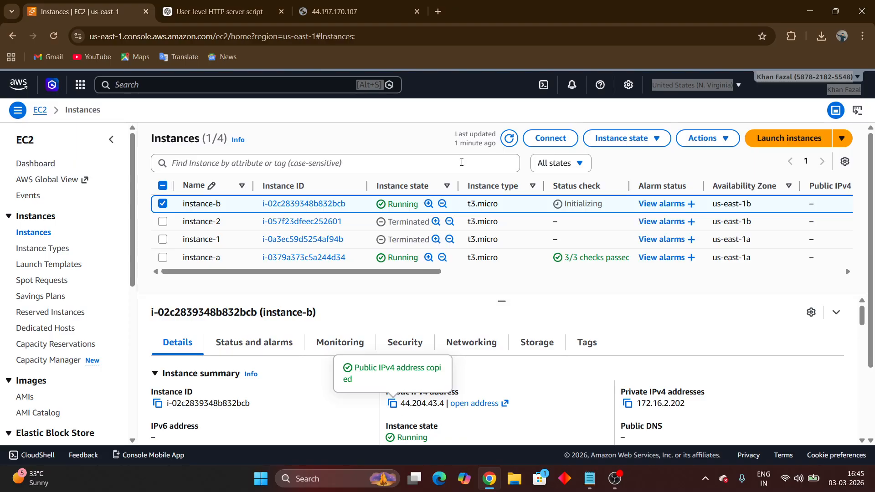
pyautogui.click(439, 11)
pyautogui.click(393, 34)
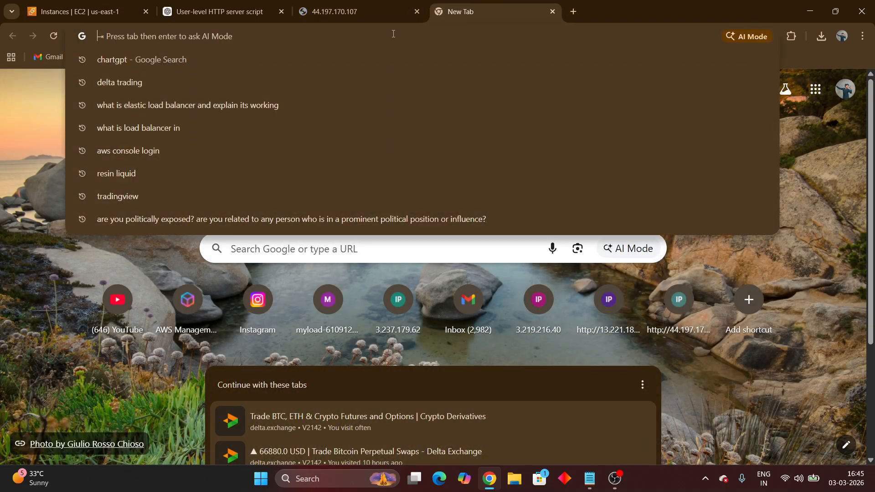
pyautogui.hotkey('ctrl', 'v')
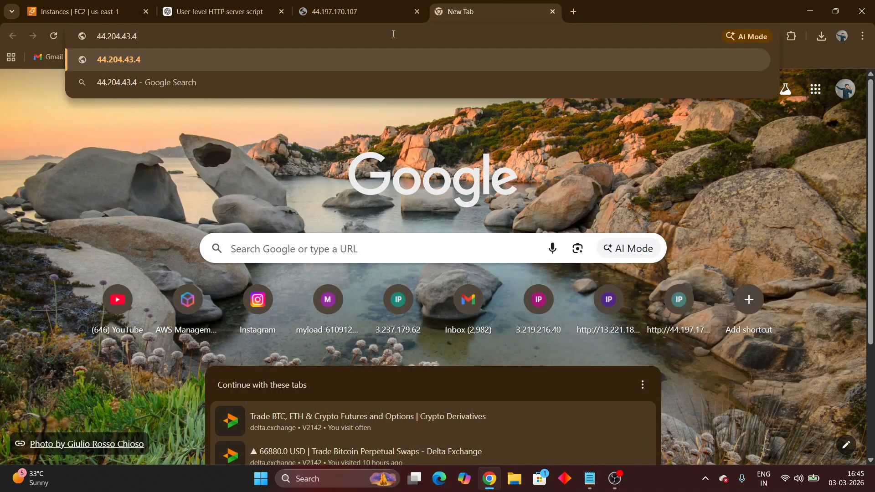
pyautogui.press('Return')
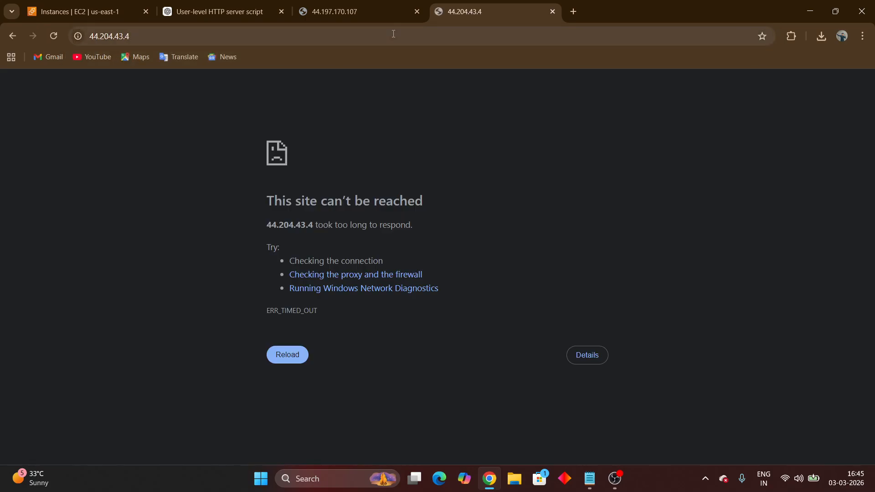
# - Load instance-b's public address over http instead of https and compare its page with instance-a's page
pyautogui.click(393, 34)
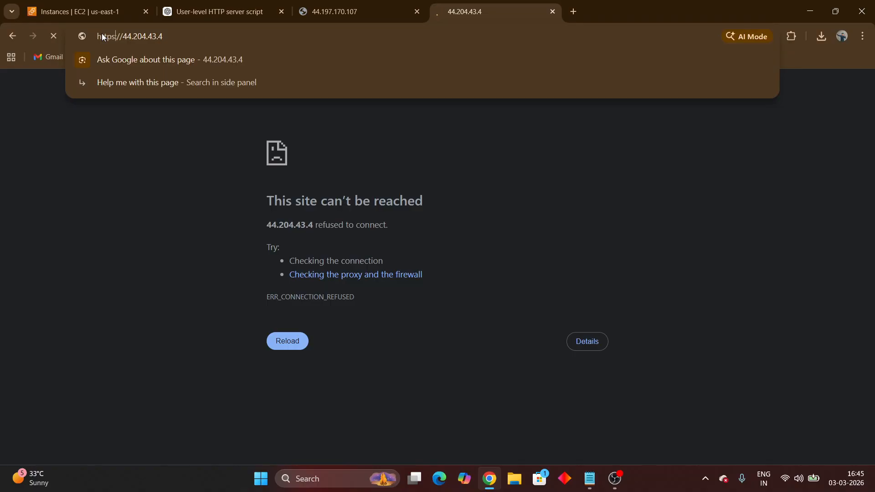
pyautogui.press('BackSpace')
pyautogui.write(':')
pyautogui.press('Return')
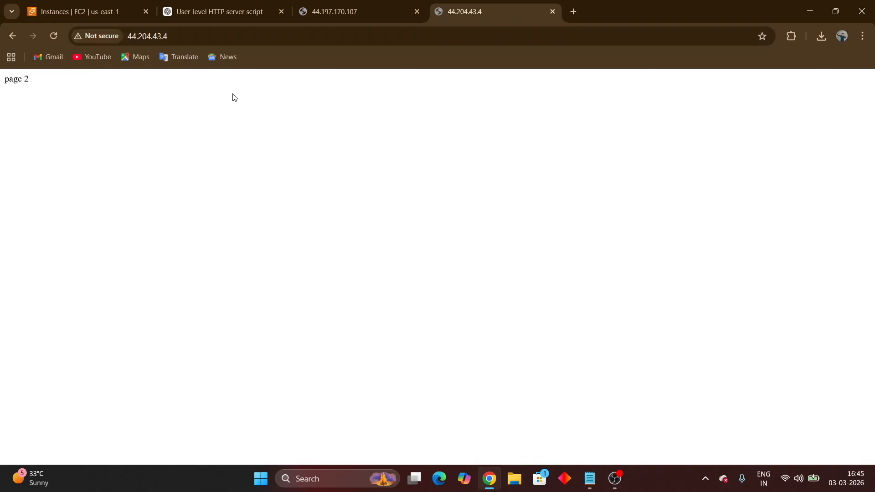
pyautogui.click(378, 14)
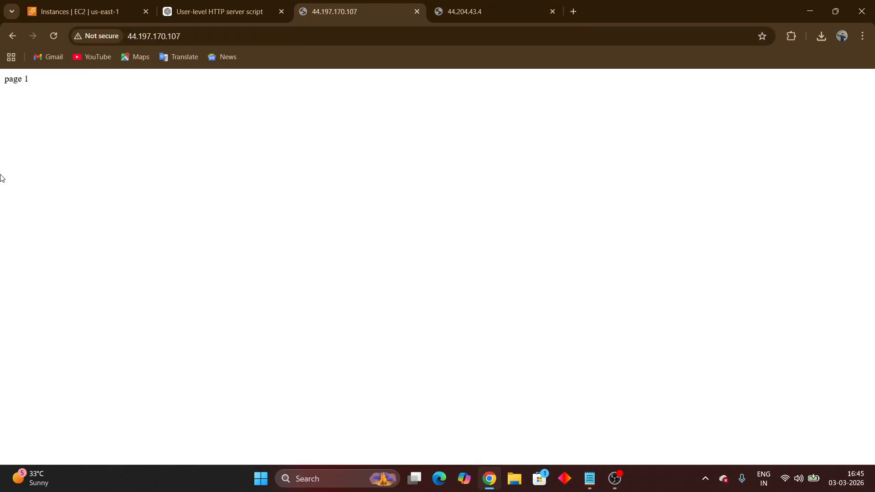
pyautogui.click(495, 14)
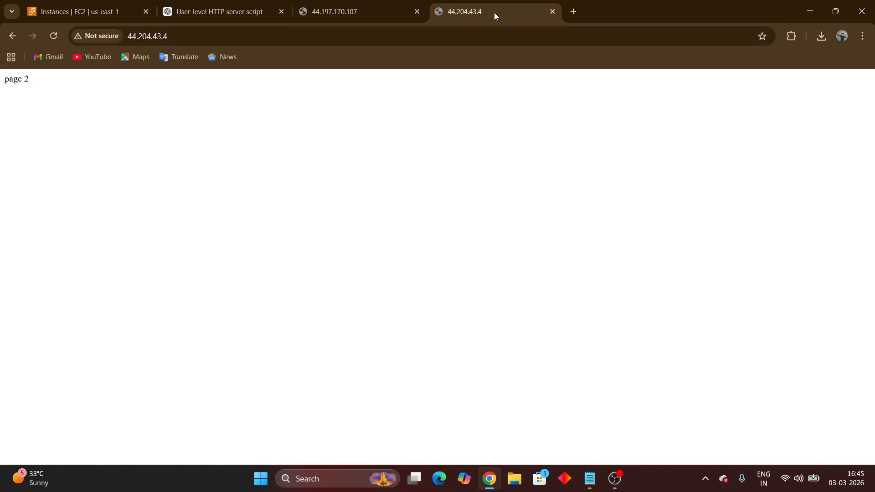
# - Close both web page test tabs and return to the EC2 console's instances list
pyautogui.click(551, 12)
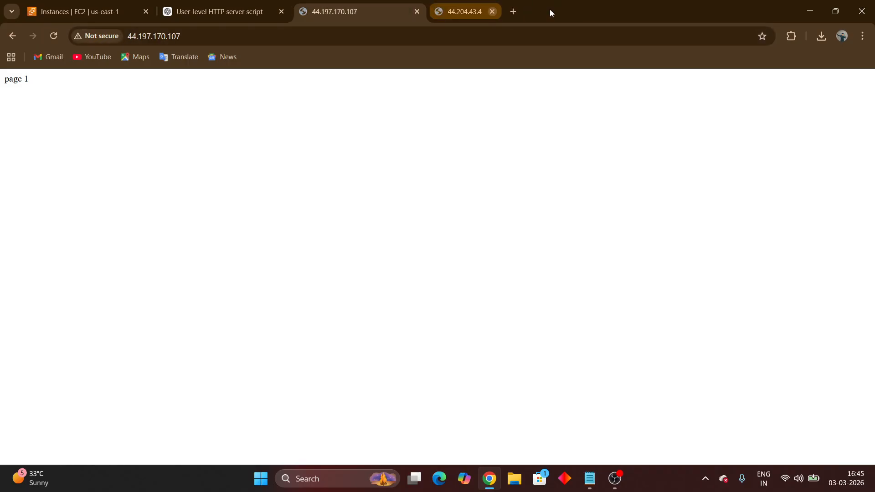
pyautogui.click(417, 11)
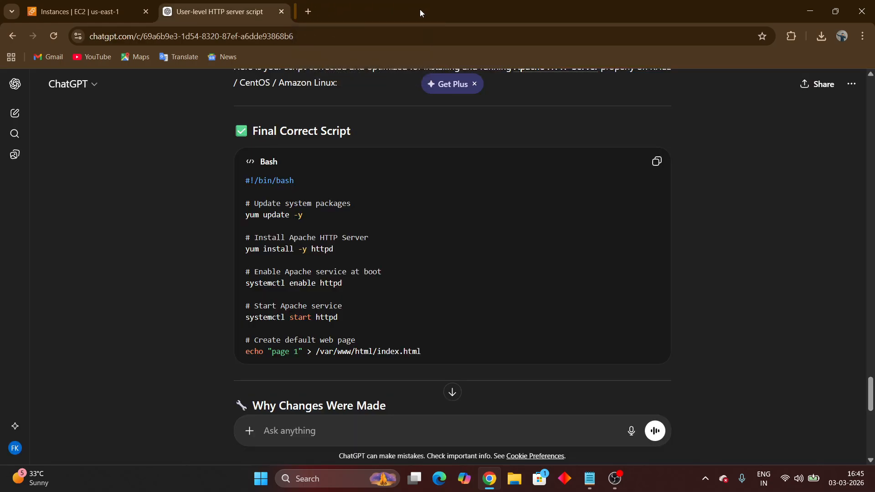
pyautogui.click(78, 11)
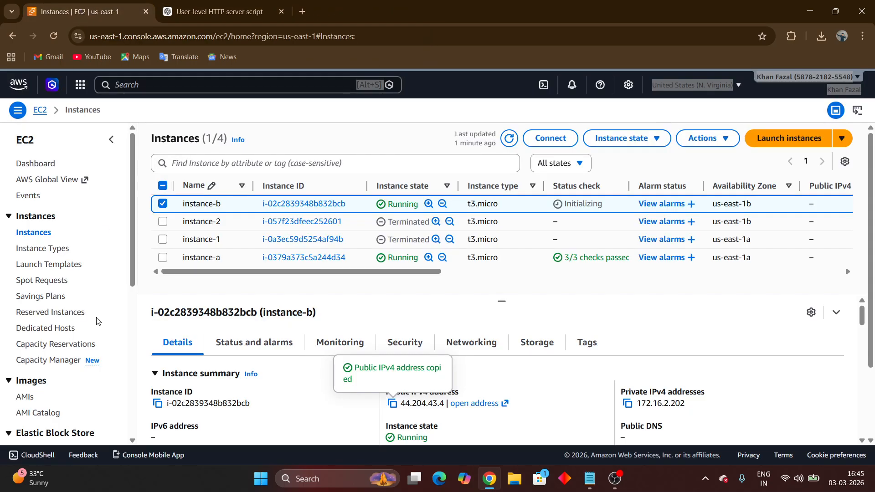
pyautogui.scroll(-6, 96, 321)
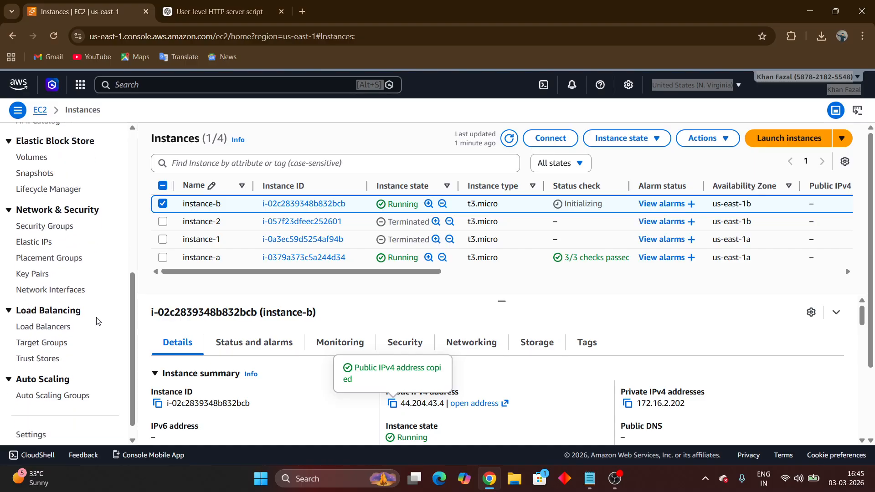
# - Start a new EC2 target group with the Instances target type and name it mytg
pyautogui.click(43, 342)
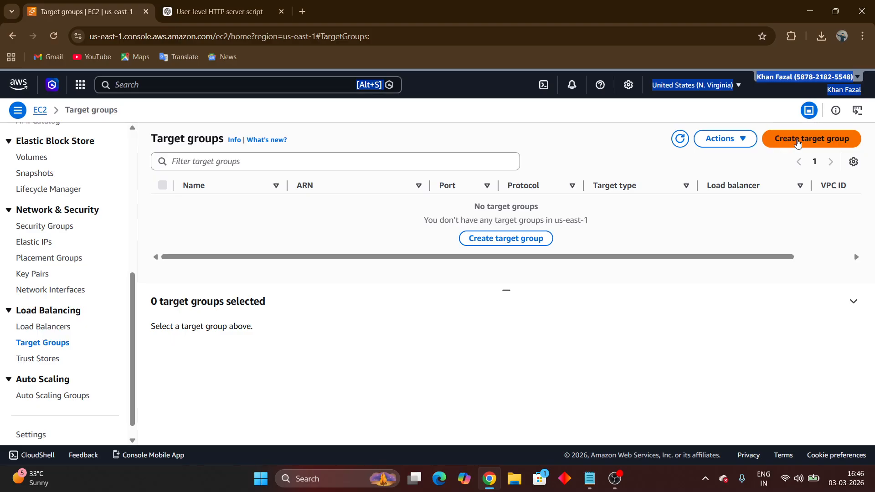
pyautogui.click(797, 143)
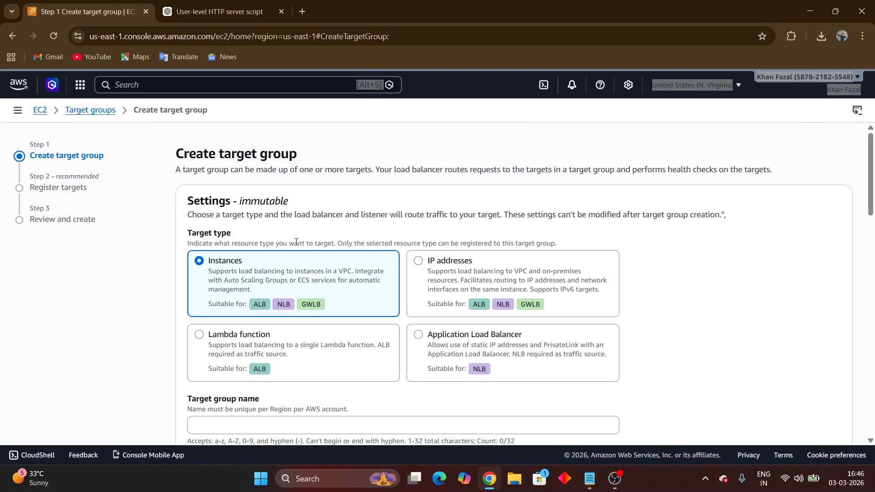
pyautogui.scroll(-5, 330, 254)
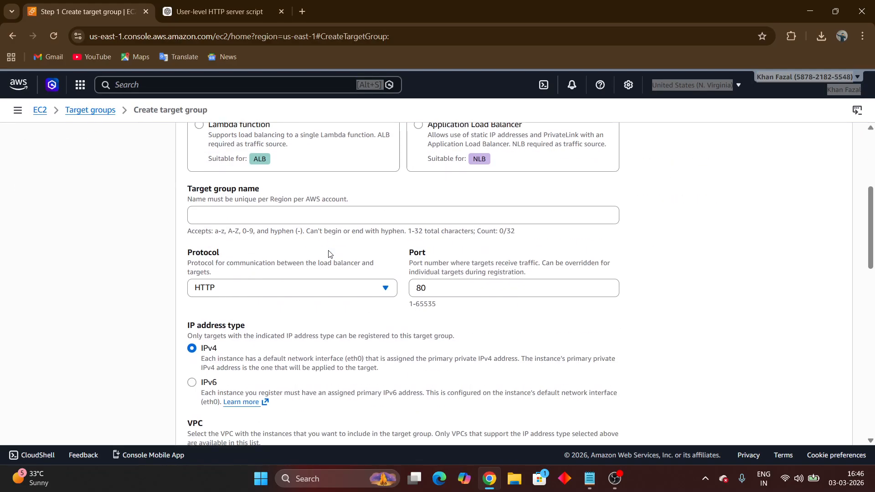
pyautogui.click(365, 208)
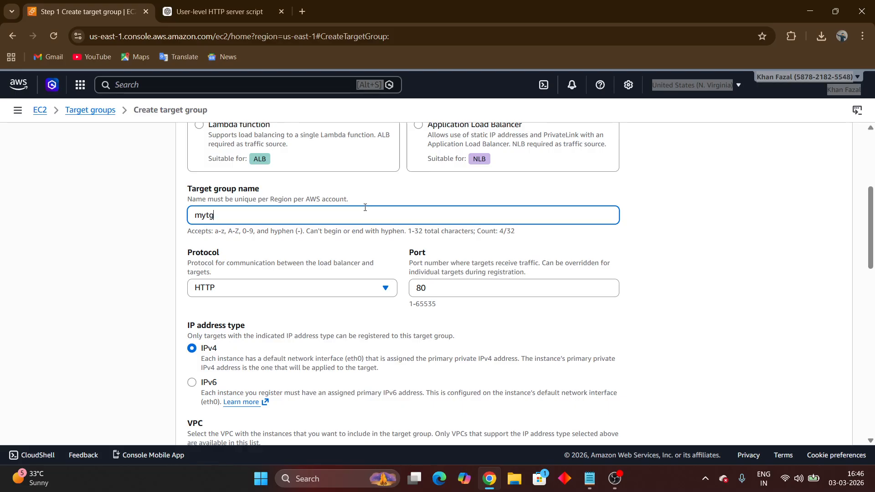
# - Set the target group's VPC to my-vpc, keep the default health check settings and continue to target registration
pyautogui.scroll(-4, 366, 294)
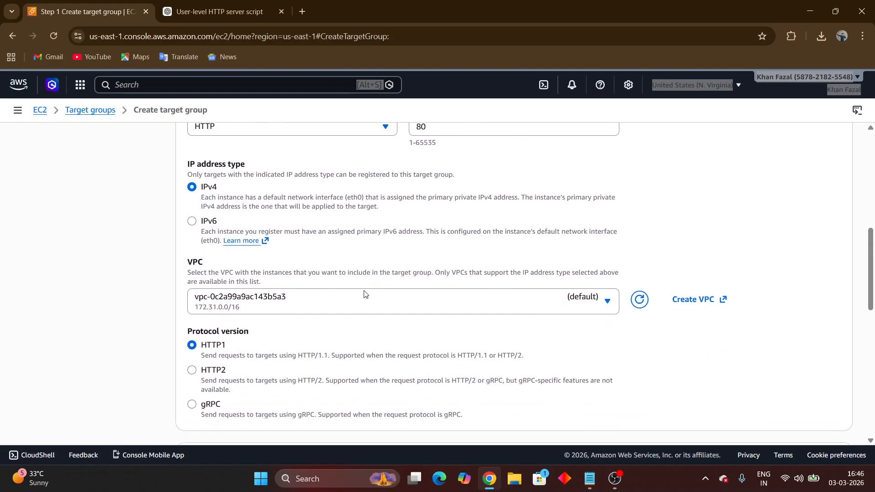
pyautogui.click(428, 303)
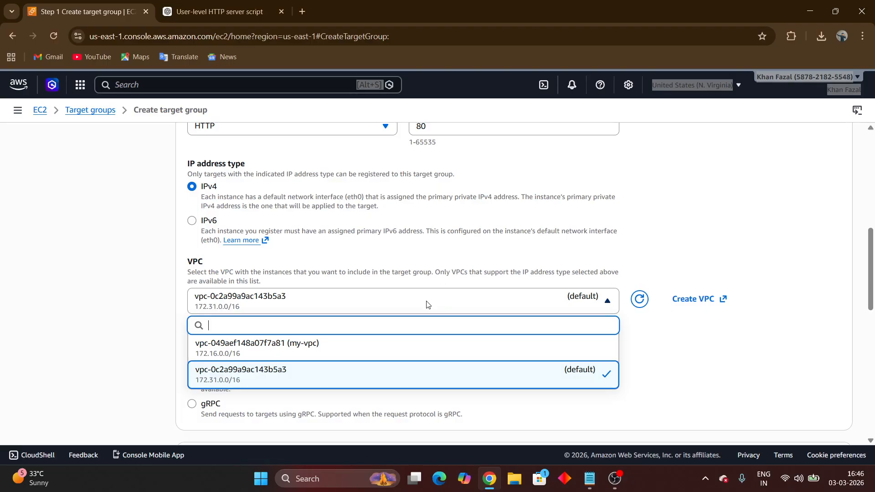
pyautogui.click(375, 354)
pyautogui.scroll(-4, 375, 350)
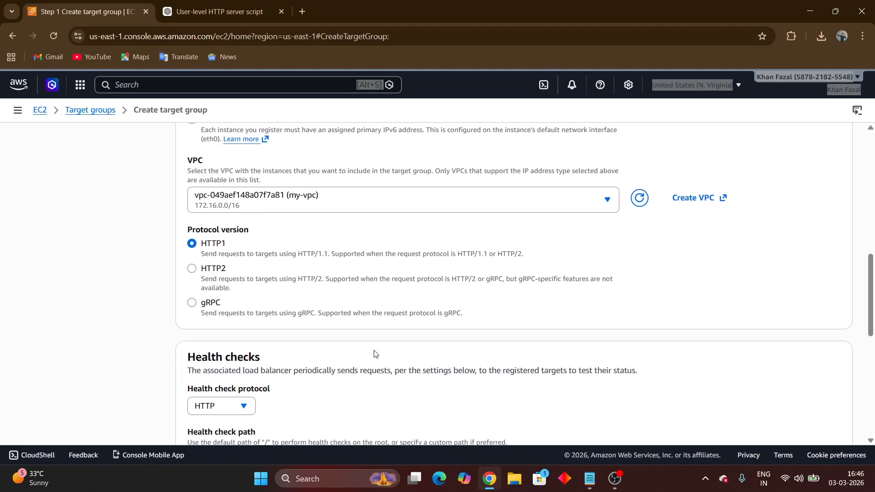
pyautogui.scroll(-4, 374, 350)
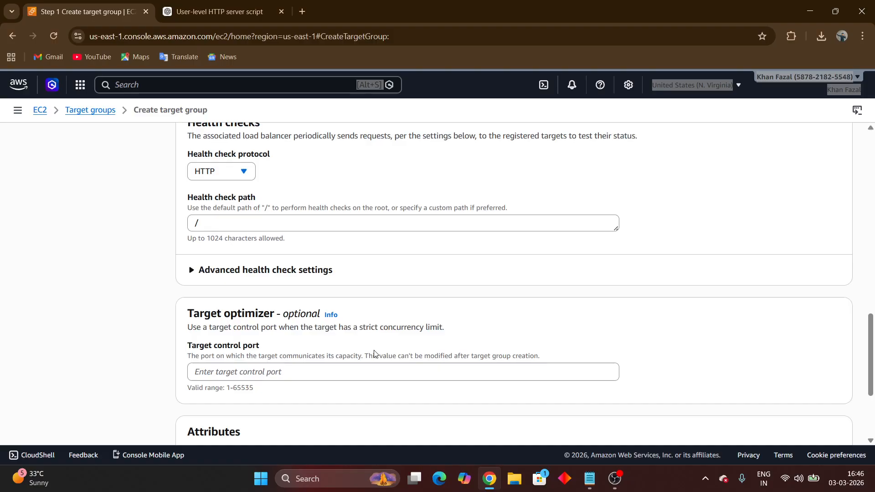
pyautogui.scroll(-2, 374, 354)
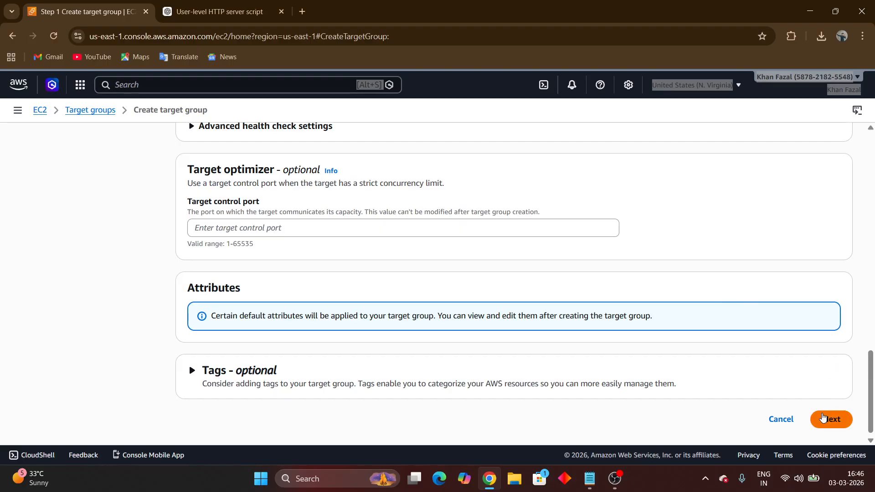
pyautogui.click(823, 418)
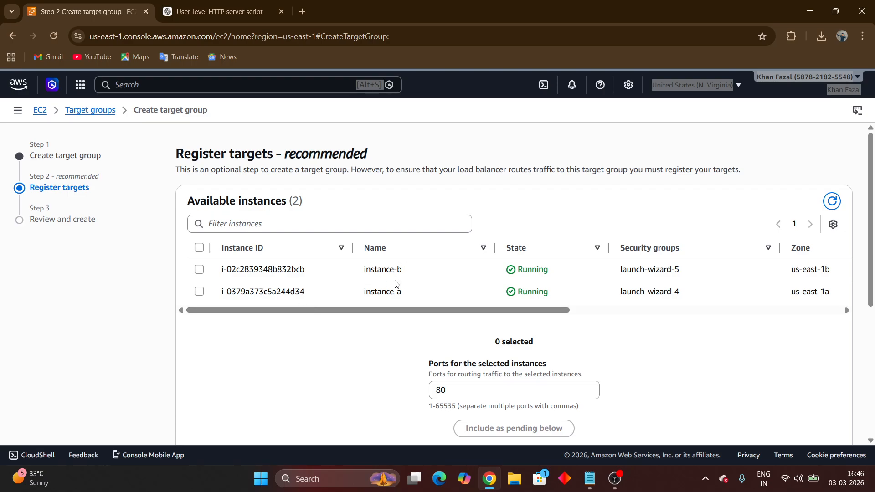
# - Select both instance-a and instance-b and include them as pending targets on port 80
pyautogui.click(199, 248)
pyautogui.scroll(-3, 390, 361)
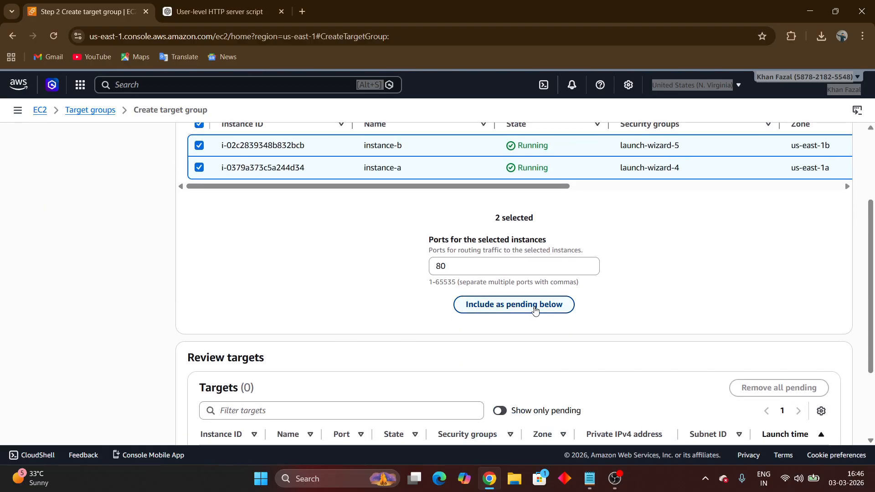
pyautogui.click(535, 310)
pyautogui.scroll(-2, 448, 330)
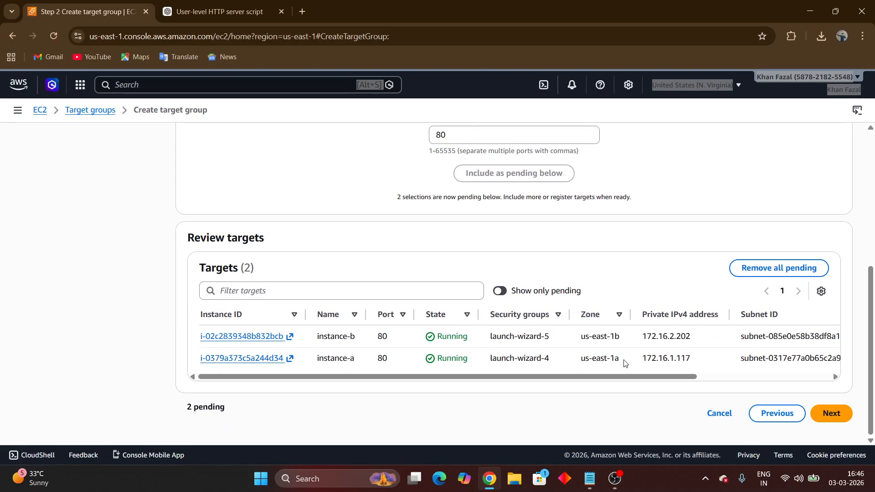
# - Continue to the review, create the target group mytg and check its registered targets
pyautogui.click(826, 415)
pyautogui.scroll(-4, 453, 350)
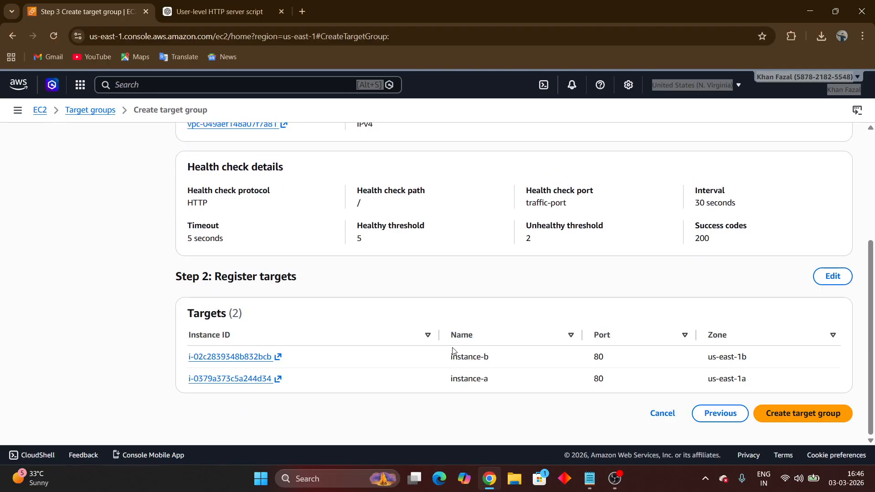
pyautogui.click(805, 414)
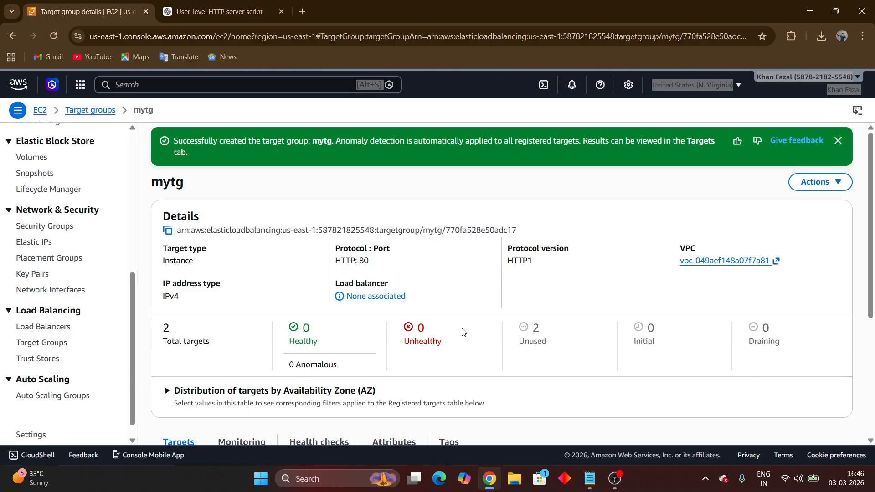
pyautogui.scroll(-2, 458, 330)
pyautogui.scroll(-4, 459, 329)
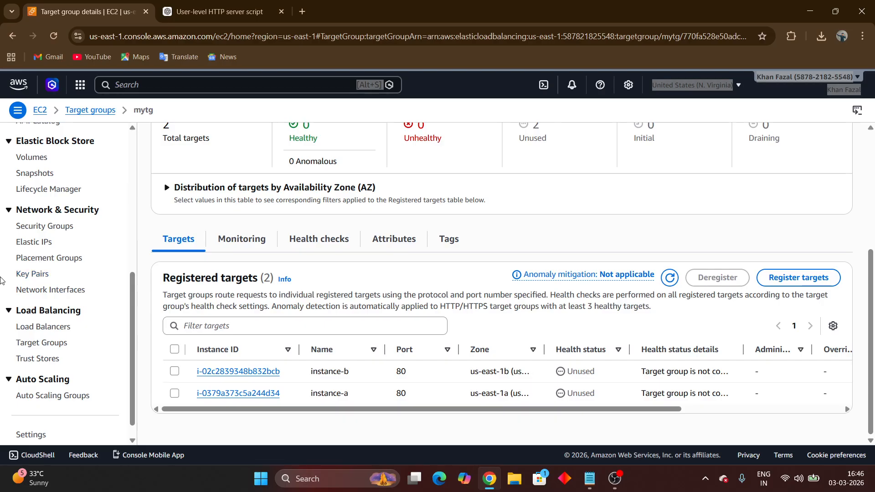
# - Go to the load balancers, compare the load balancer types and start creating an Application Load Balancer
pyautogui.click(61, 326)
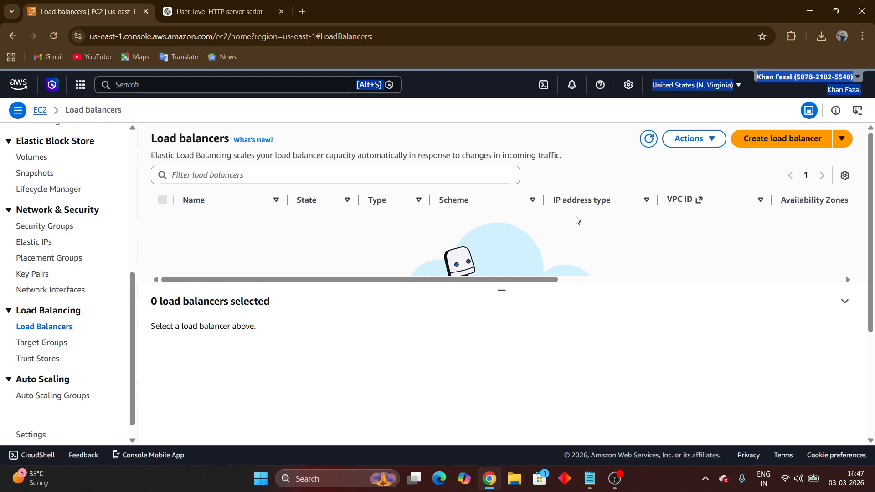
pyautogui.click(799, 138)
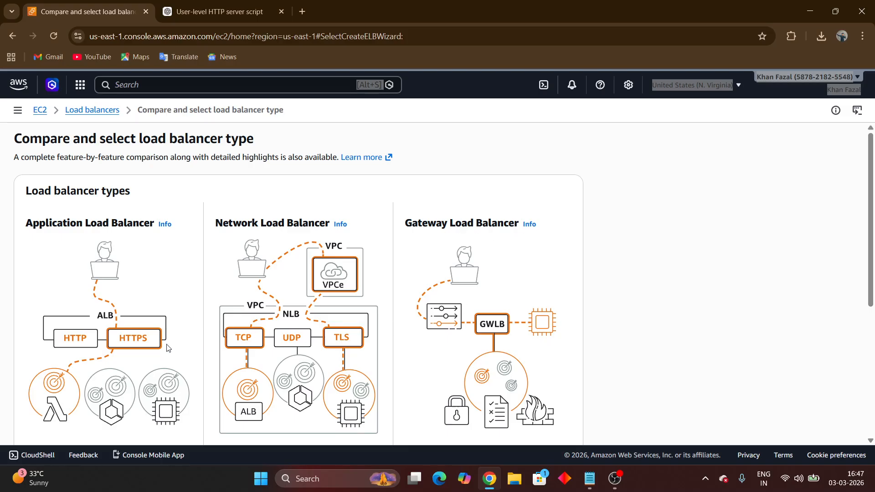
pyautogui.scroll(-3, 159, 343)
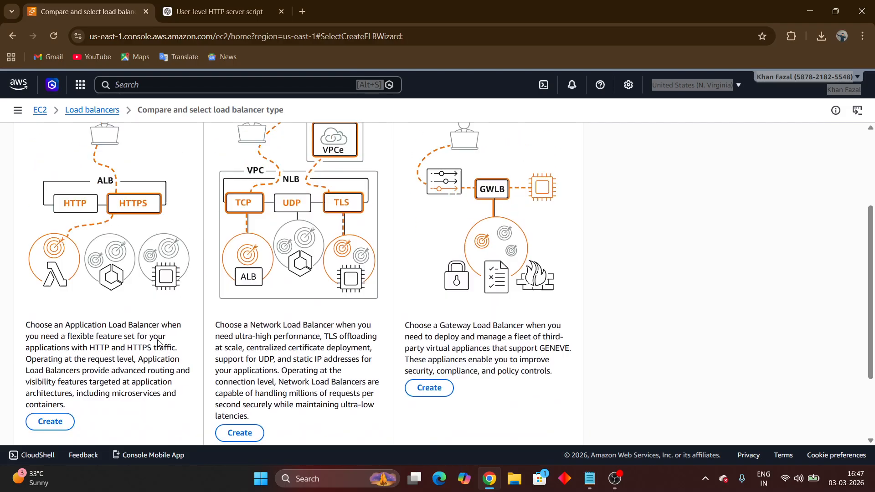
pyautogui.scroll(3, 158, 343)
pyautogui.scroll(-1, 158, 343)
pyautogui.scroll(-2, 158, 342)
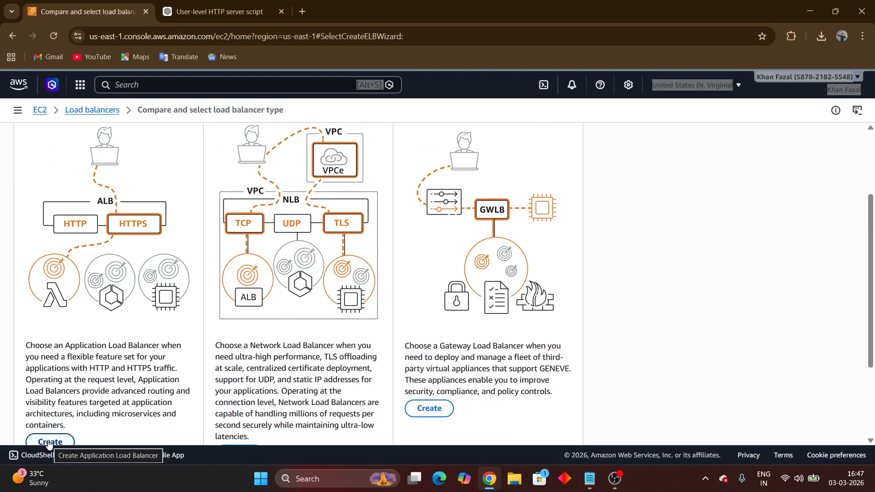
pyautogui.scroll(-1, 52, 440)
pyautogui.click(47, 391)
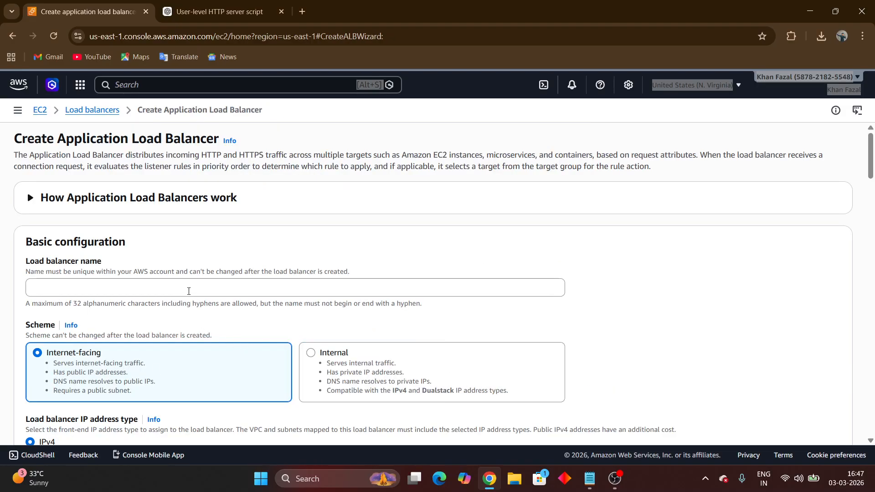
# - Name the load balancer myload, keep it internet-facing with IPv4, and map it to my-vpc
pyautogui.click(188, 291)
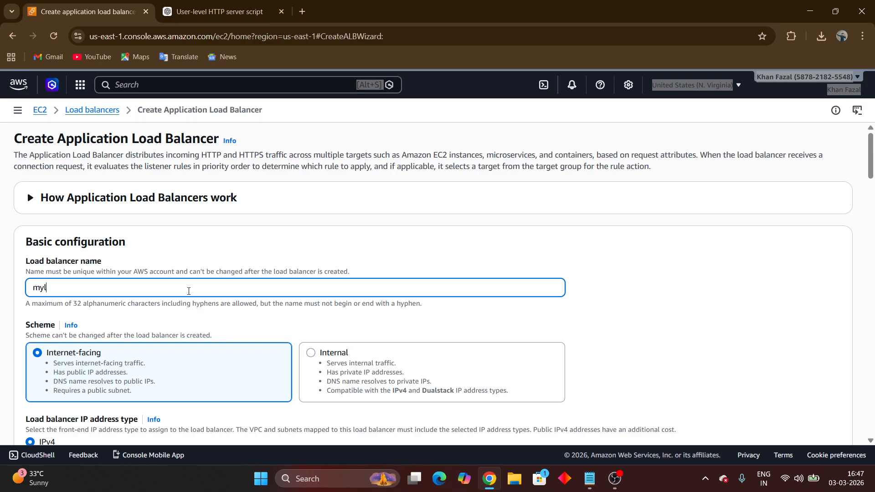
pyautogui.scroll(-3, 188, 291)
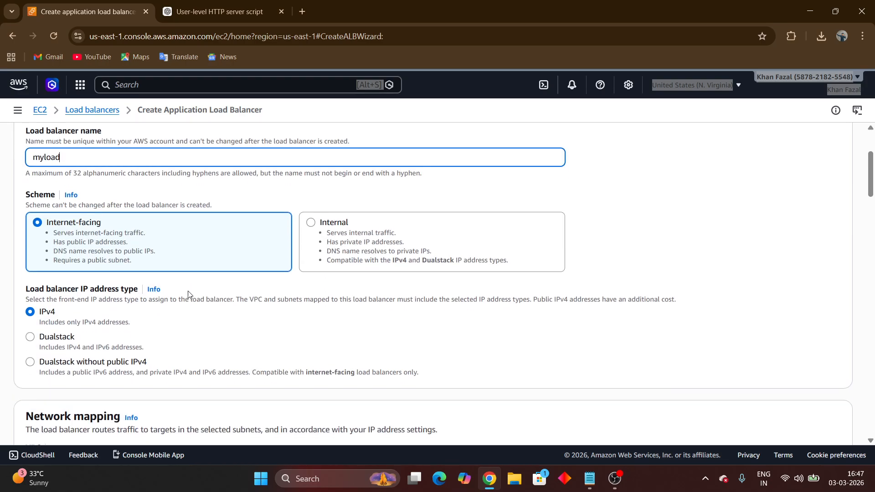
pyautogui.scroll(-4, 198, 322)
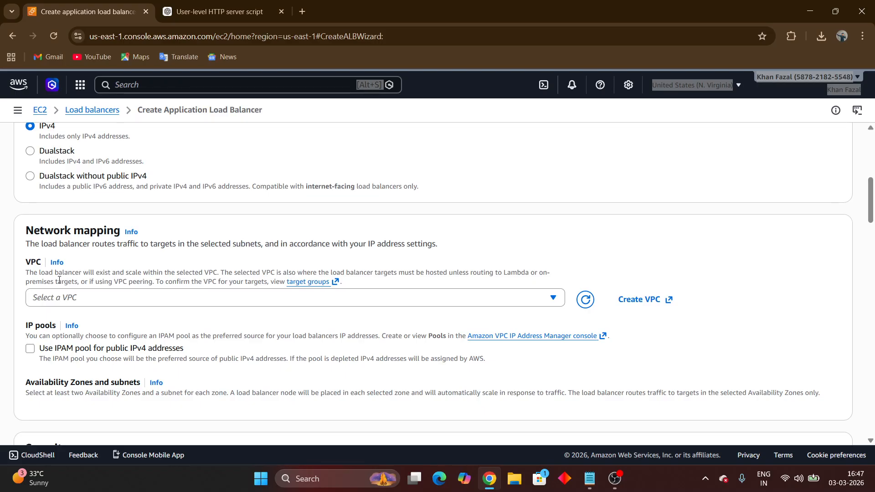
pyautogui.click(92, 299)
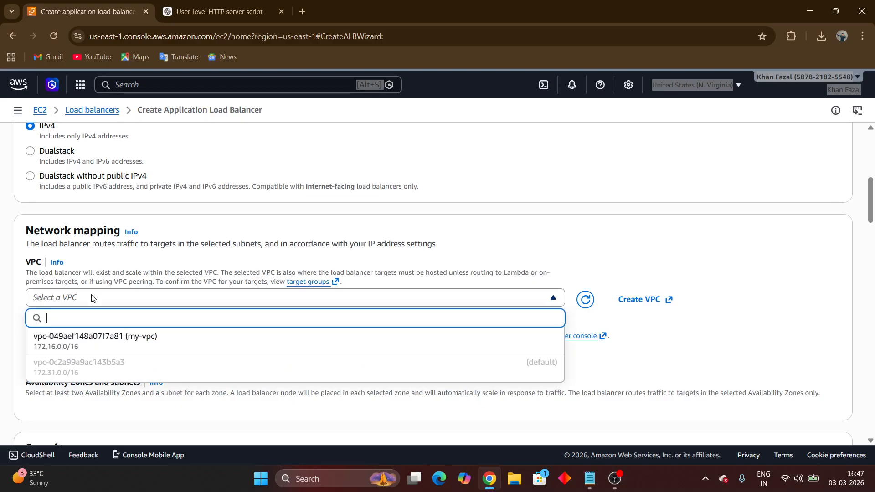
pyautogui.click(91, 339)
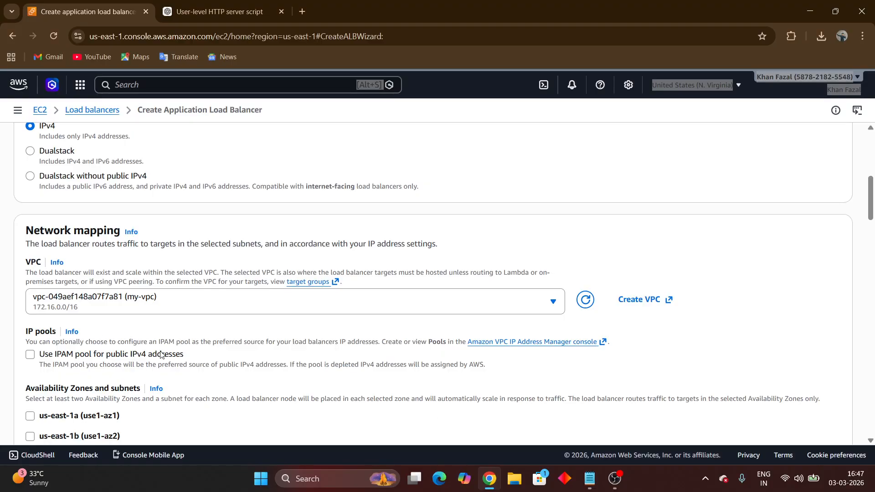
# - Enable Availability Zones us-east-1a with my-subnet-a and us-east-1b with my-subnet-b for the load balancer
pyautogui.scroll(-1, 160, 355)
pyautogui.scroll(-1, 161, 355)
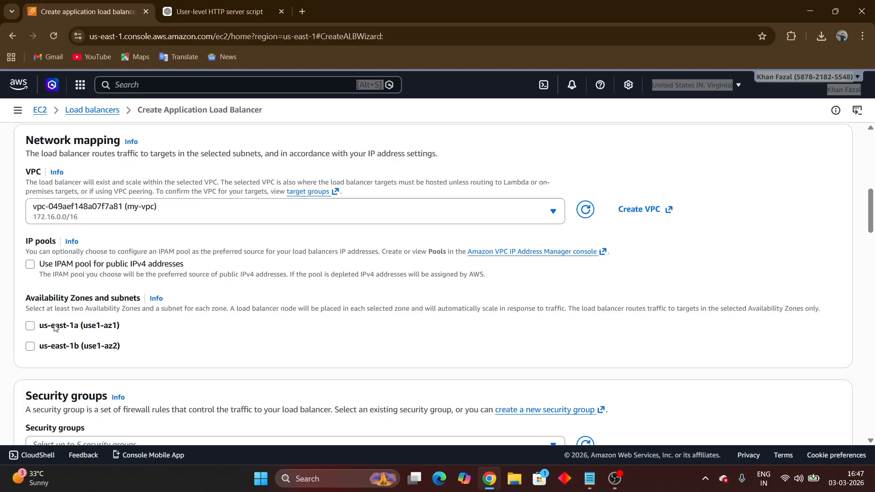
pyautogui.click(30, 326)
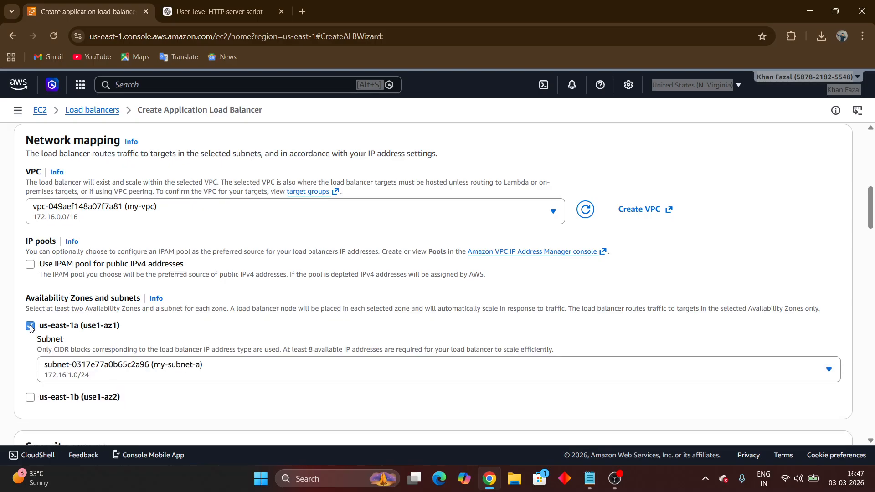
pyautogui.click(30, 397)
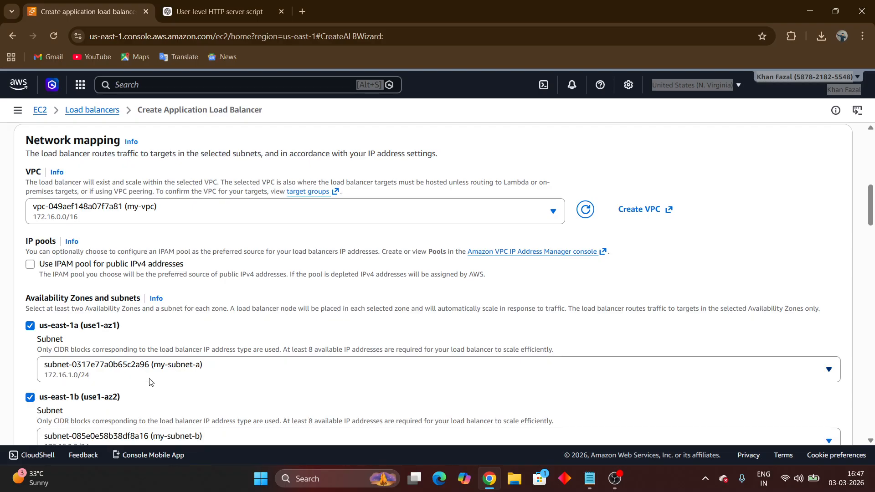
pyautogui.scroll(-1, 151, 382)
pyautogui.scroll(-1, 168, 348)
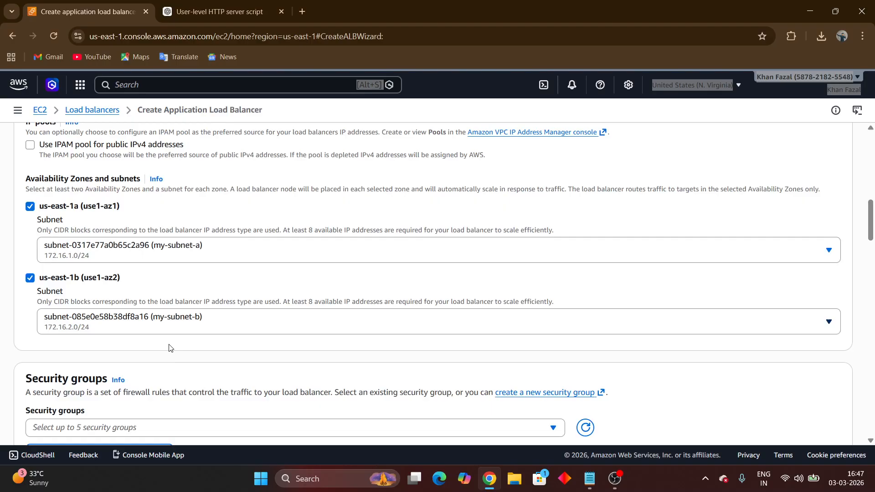
# - Keep the default security group and set the HTTP:80 listener to forward to the target group mytg
pyautogui.scroll(-2, 168, 355)
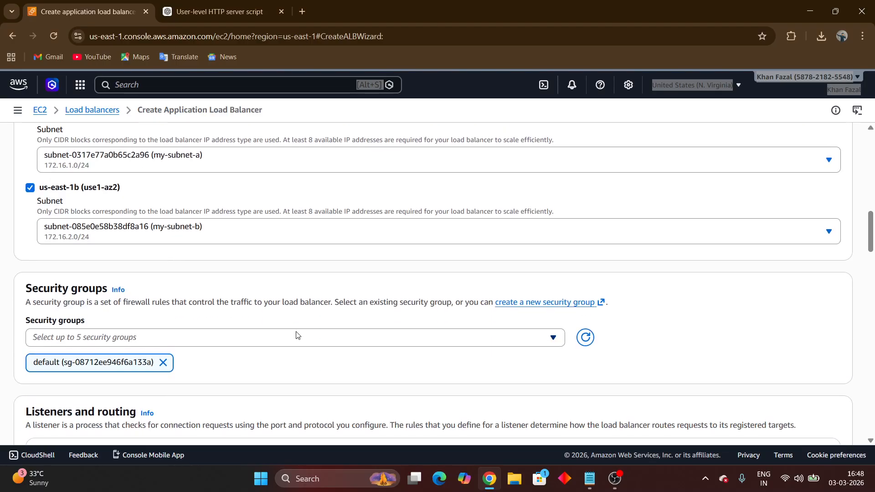
pyautogui.click(318, 338)
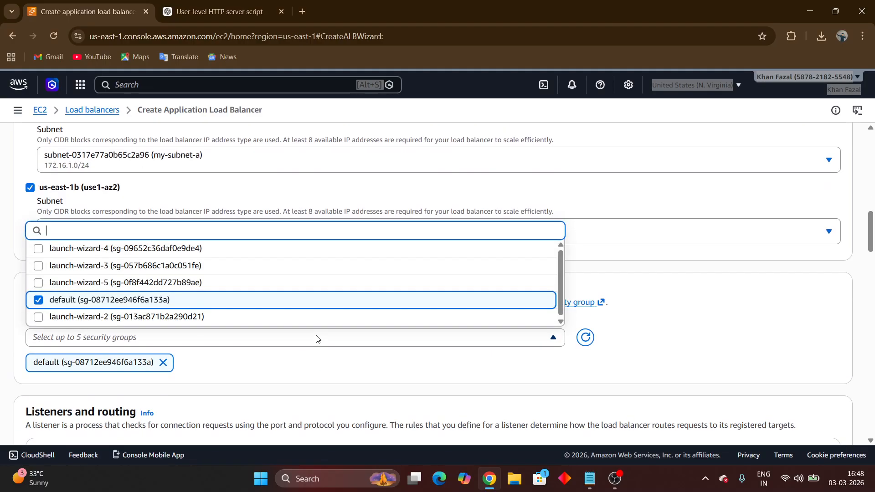
pyautogui.click(269, 338)
pyautogui.scroll(-2, 268, 338)
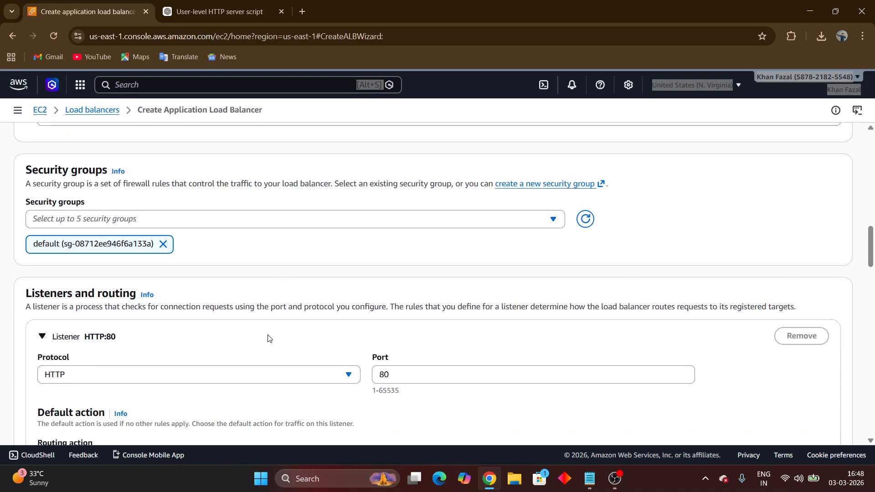
pyautogui.scroll(-4, 268, 336)
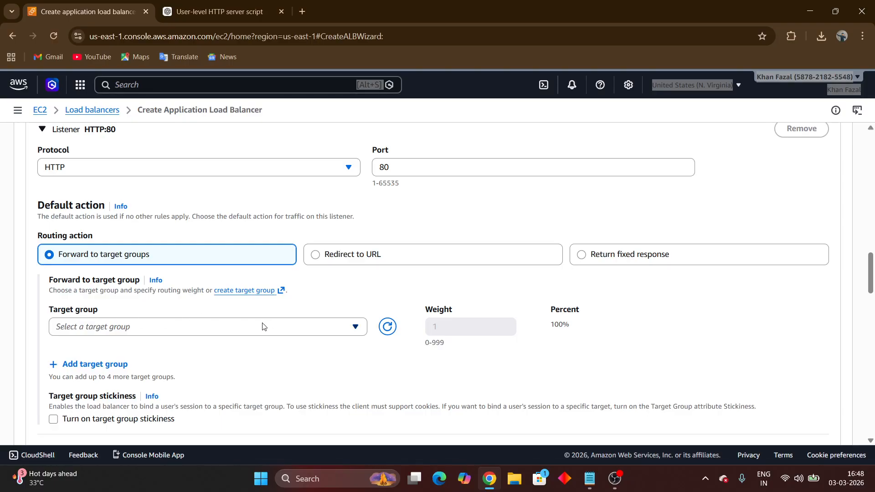
pyautogui.click(262, 326)
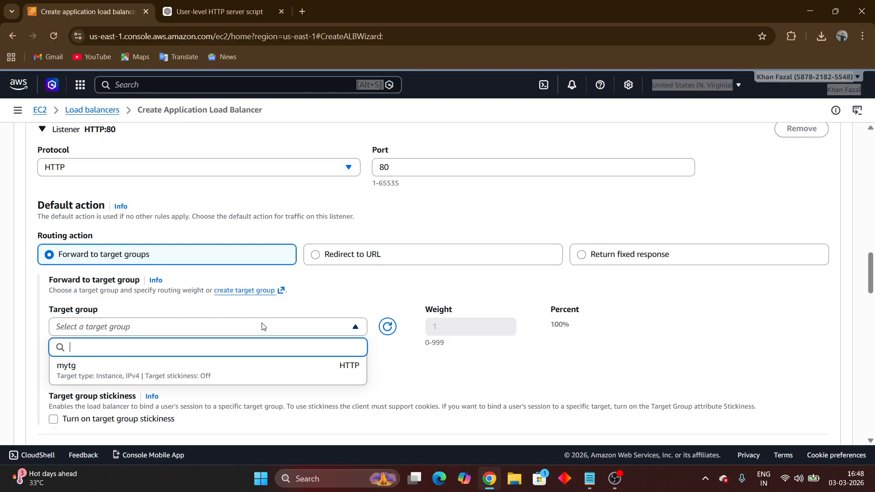
pyautogui.click(106, 372)
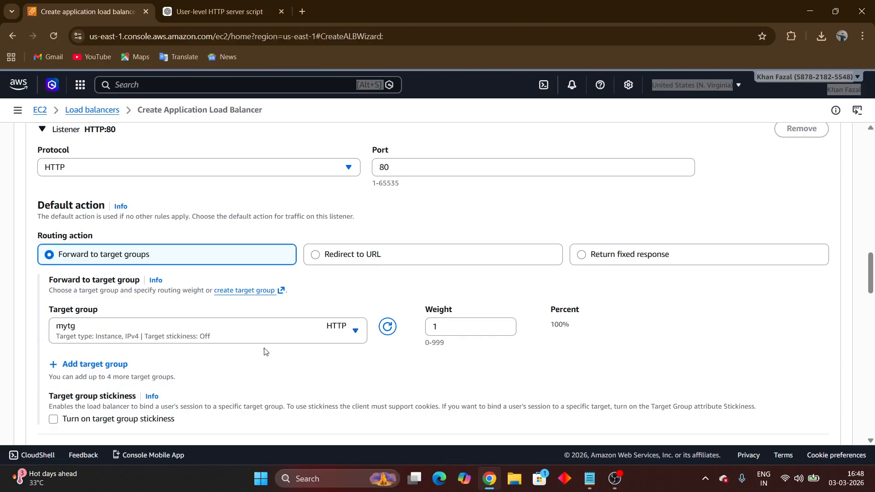
# - Review the optional settings and summary, create the load balancer myload, and look over its details page
pyautogui.scroll(-1, 266, 351)
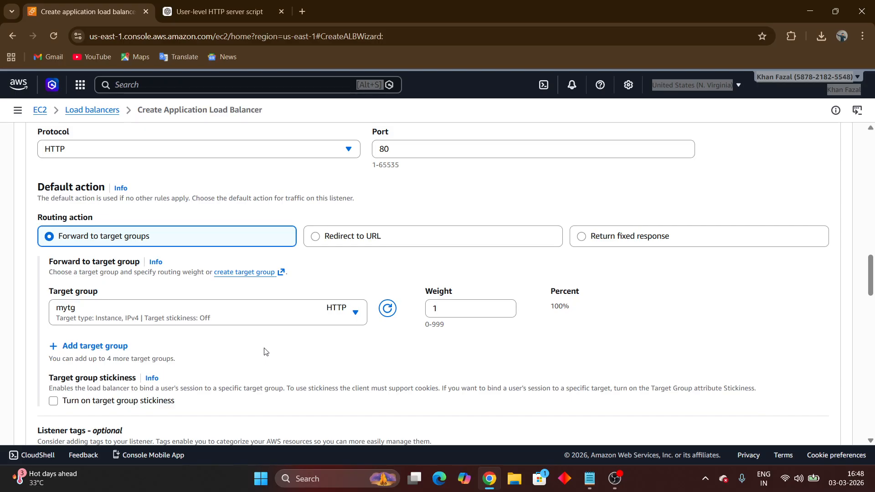
pyautogui.scroll(-8, 265, 352)
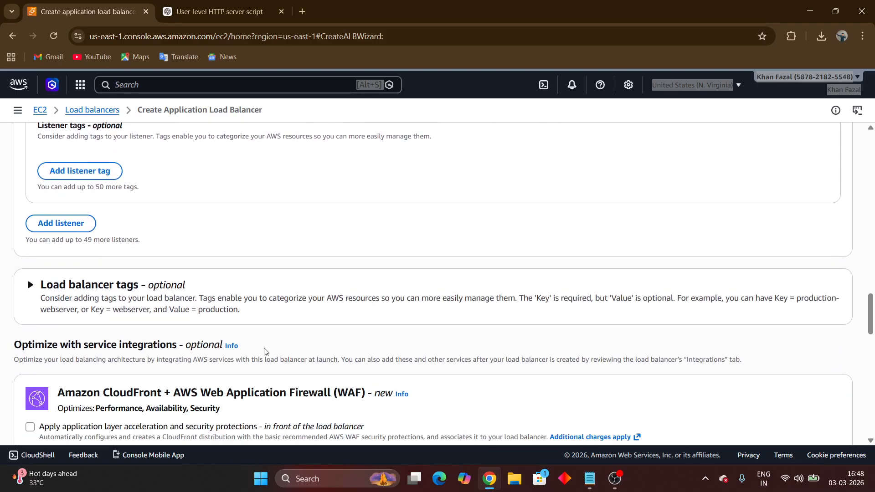
pyautogui.scroll(-15, 264, 349)
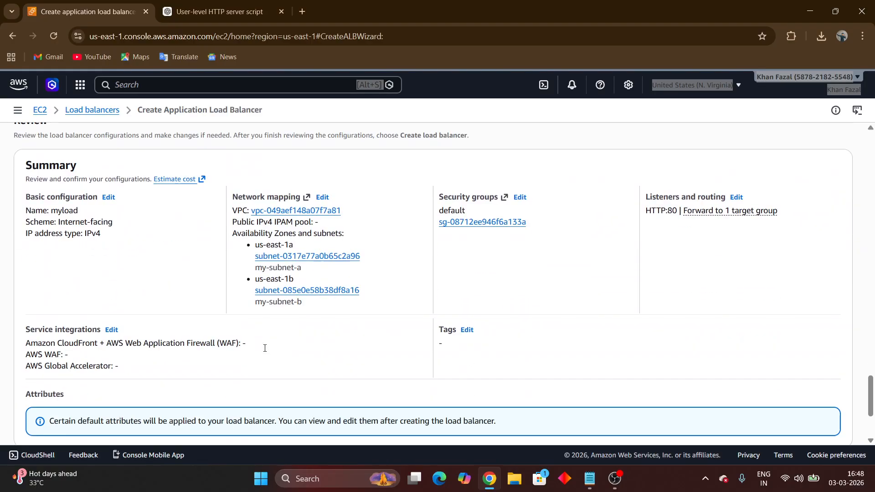
pyautogui.scroll(-2, 265, 348)
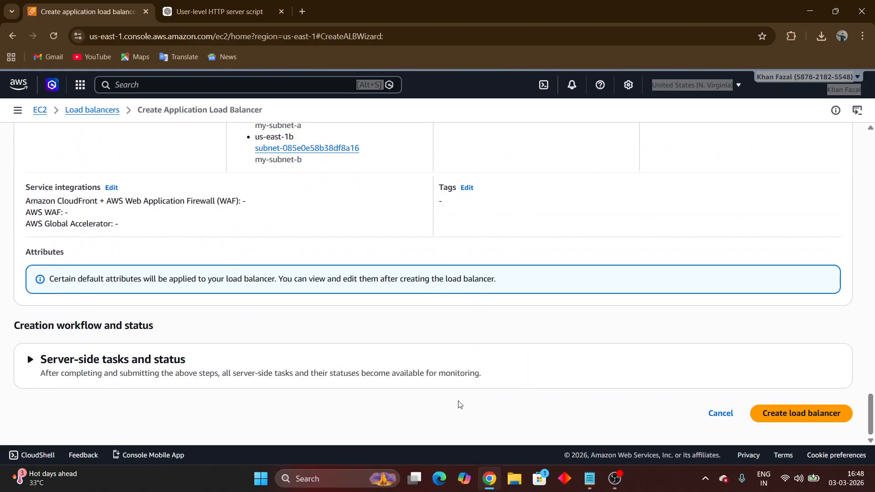
pyautogui.click(806, 411)
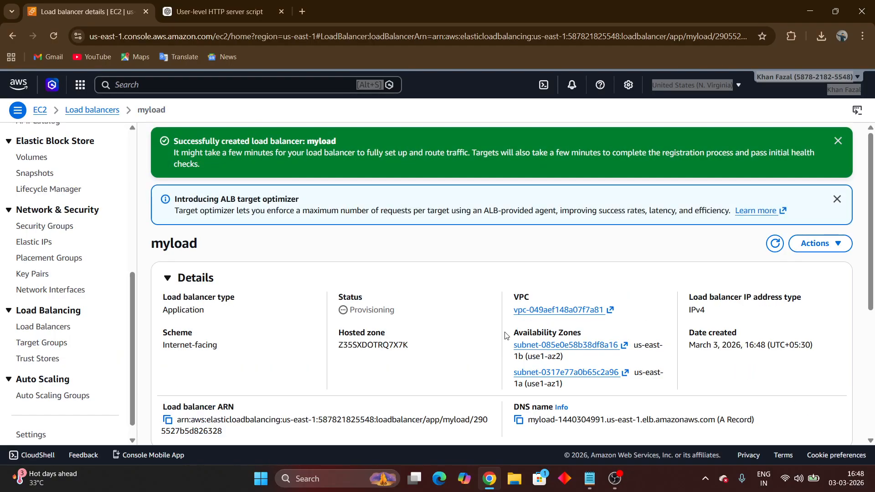
pyautogui.scroll(-2, 528, 335)
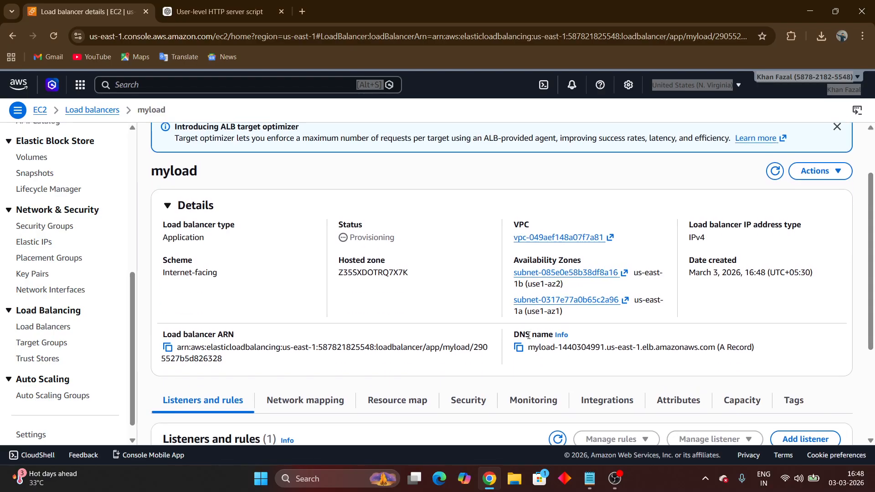
pyautogui.scroll(2, 528, 335)
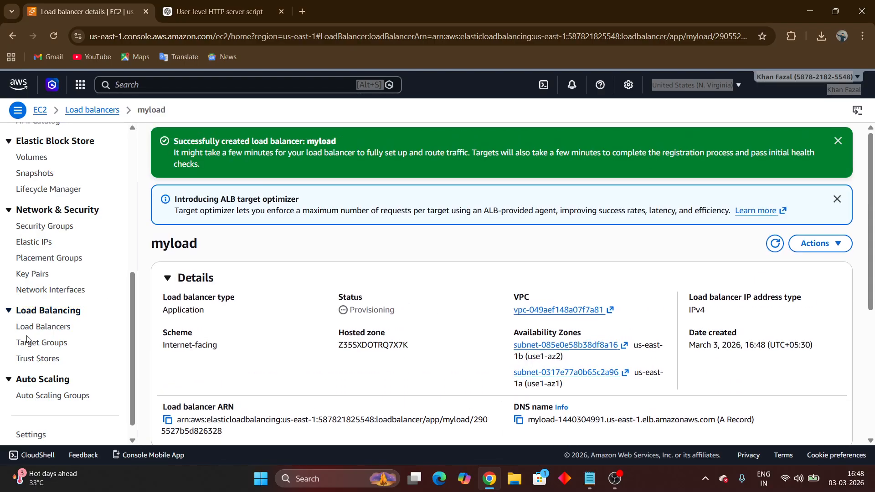
# - Go to the load balancer list and select myload to review its details
pyautogui.click(45, 334)
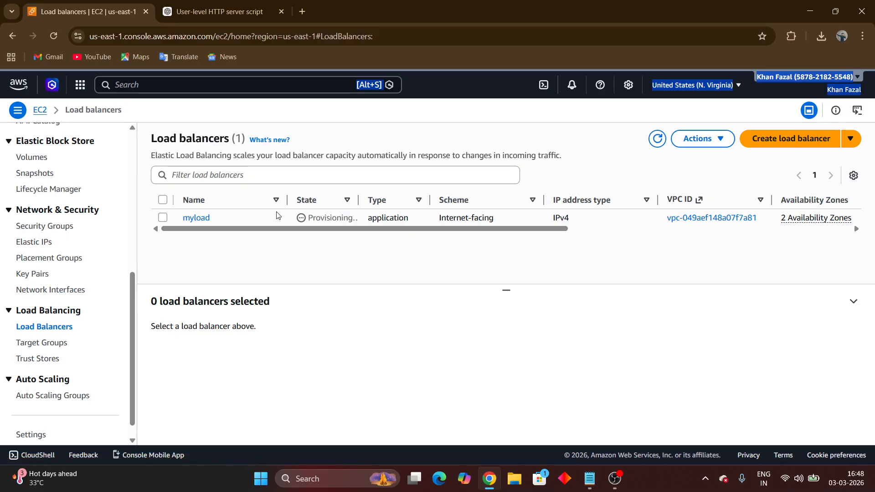
pyautogui.click(163, 218)
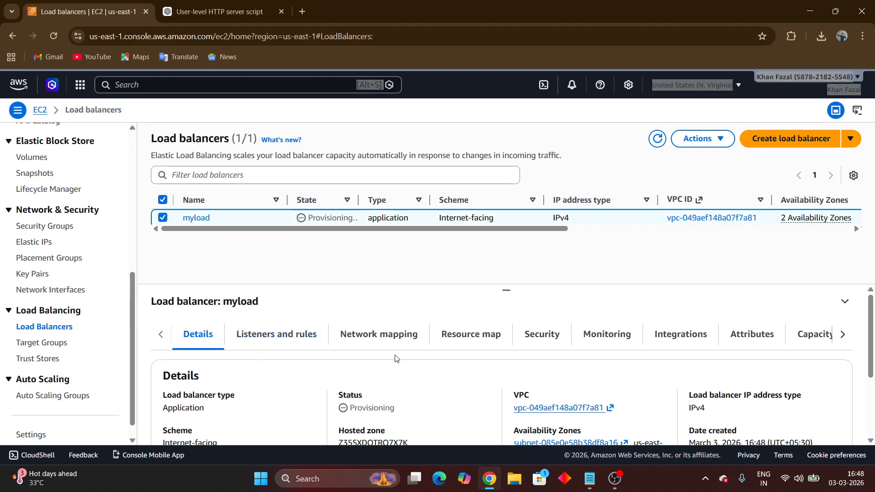
pyautogui.scroll(-2, 396, 357)
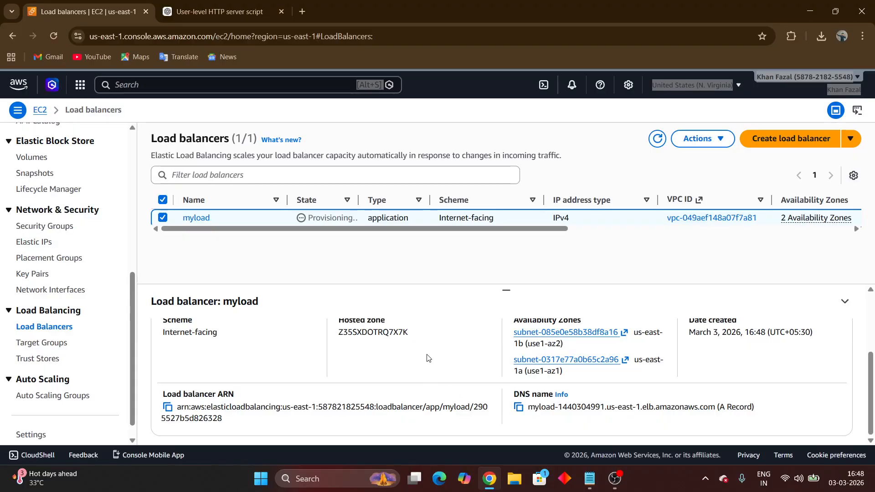
pyautogui.scroll(2, 427, 357)
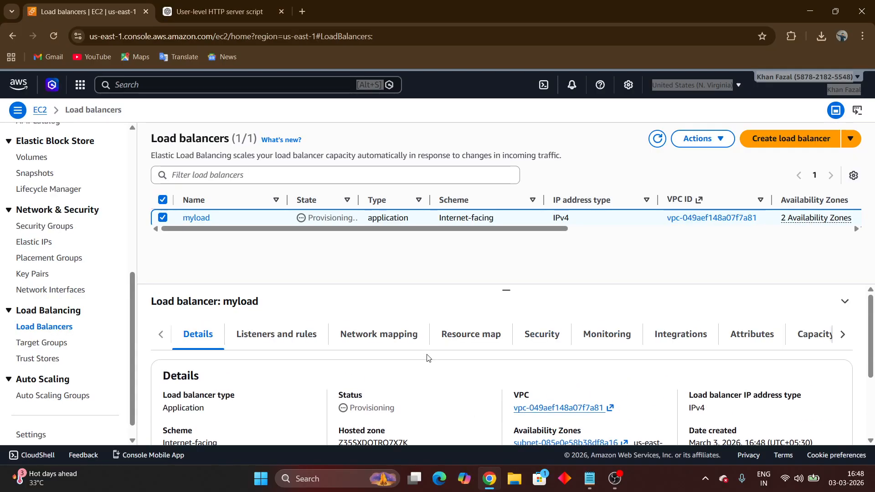
# - Add the security groups launch-wizard-4 and launch-wizard-2 to myload alongside the default group, and save the changes
pyautogui.click(542, 335)
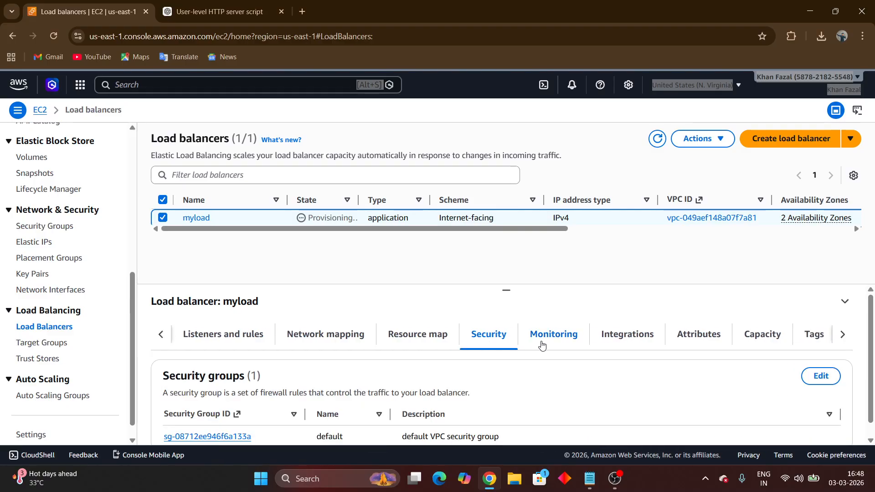
pyautogui.scroll(-1, 440, 365)
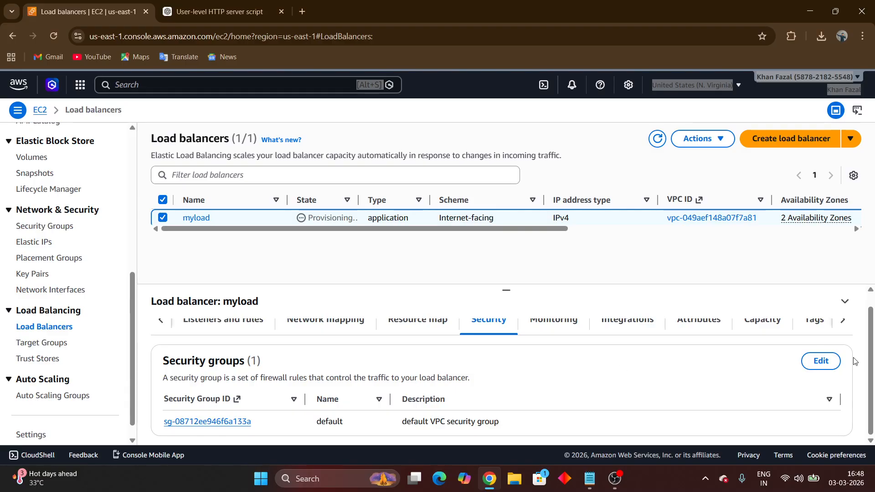
pyautogui.click(820, 360)
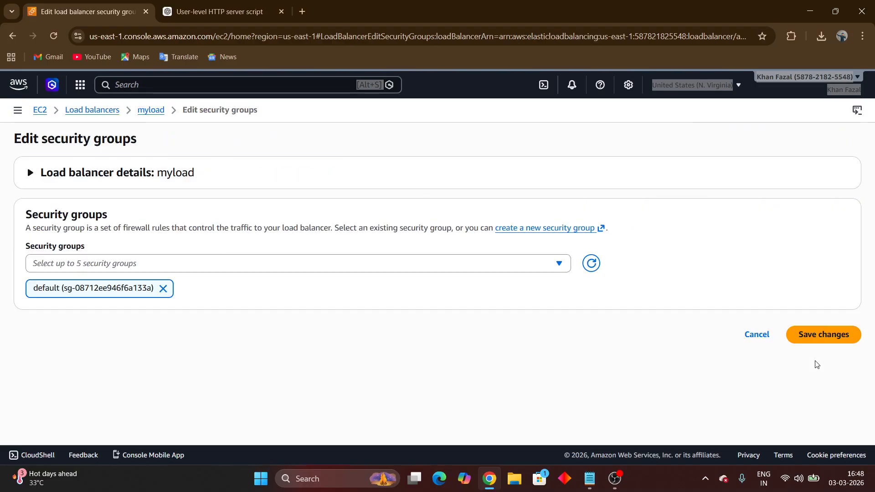
pyautogui.click(522, 267)
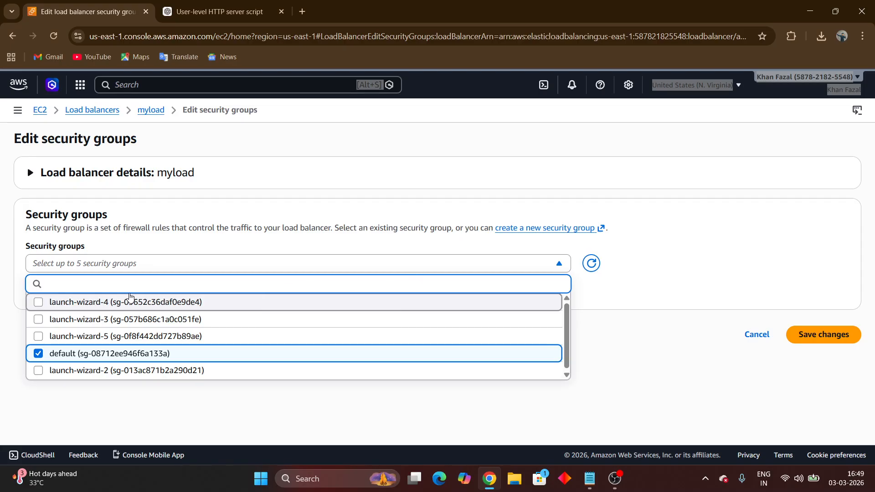
pyautogui.click(39, 303)
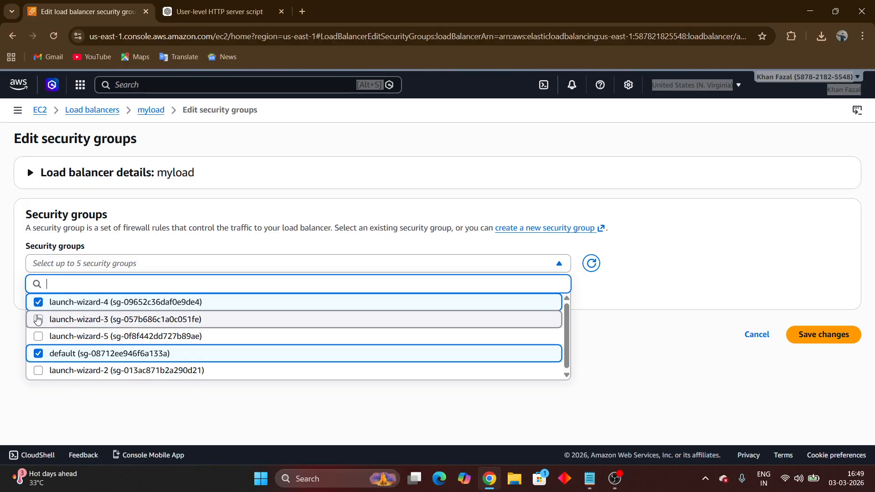
pyautogui.click(39, 371)
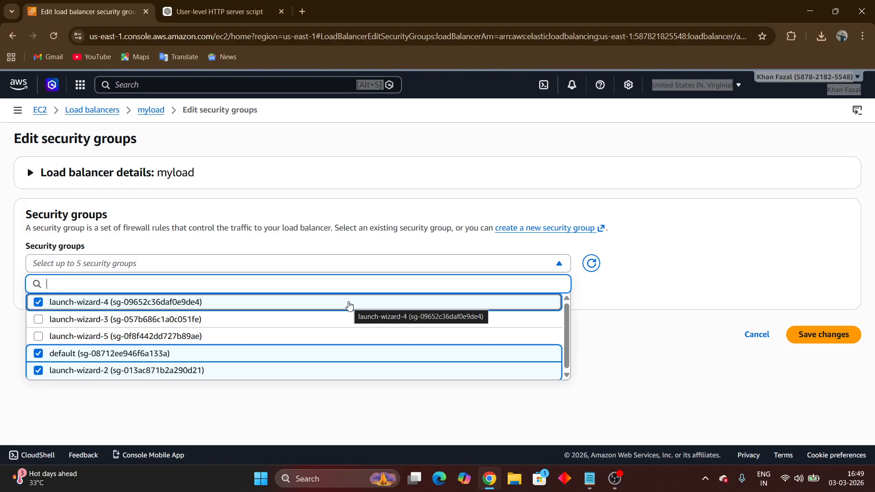
pyautogui.click(823, 335)
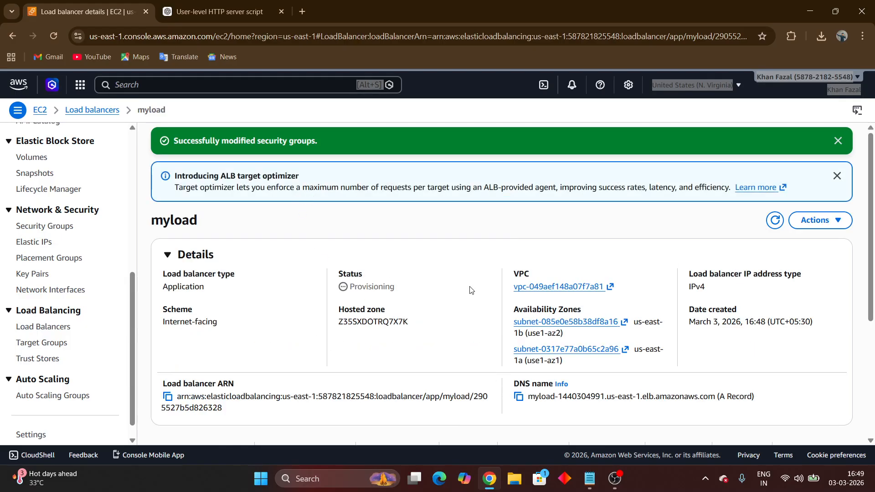
# - Return to the load balancer list, refresh it, and check myload's state, Availability Zones and DNS name
pyautogui.click(59, 328)
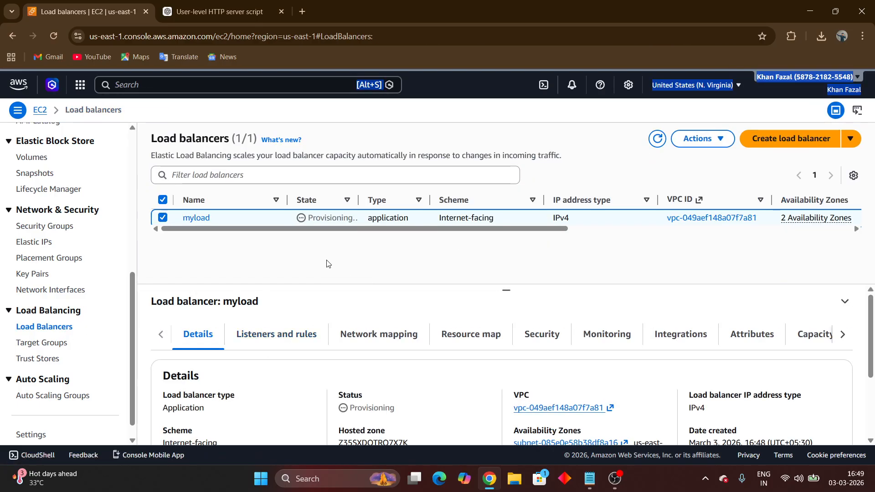
pyautogui.click(657, 139)
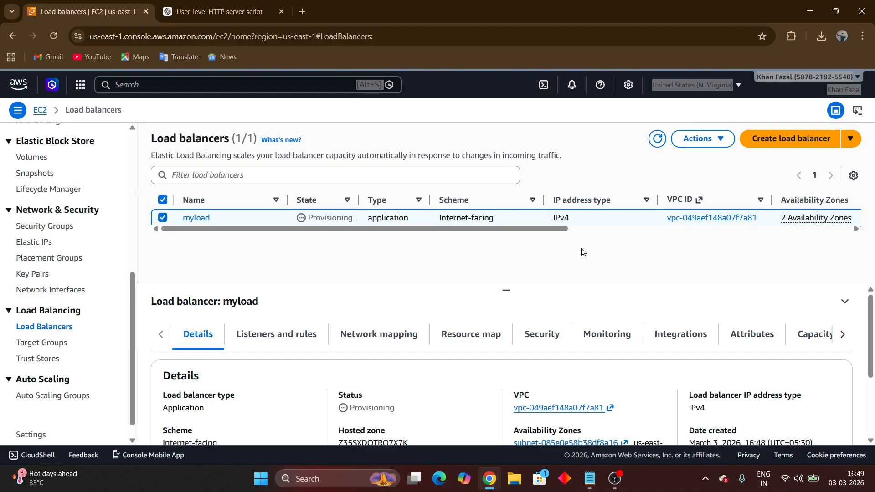
pyautogui.click(661, 135)
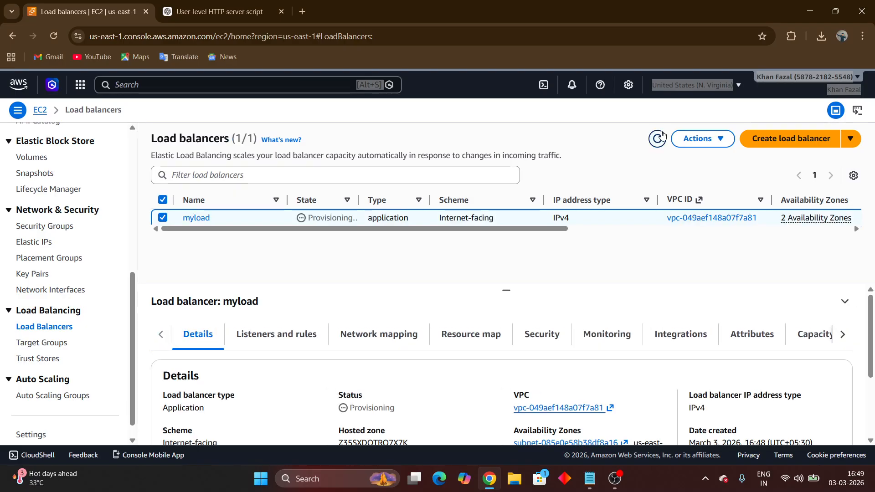
pyautogui.scroll(-2, 420, 401)
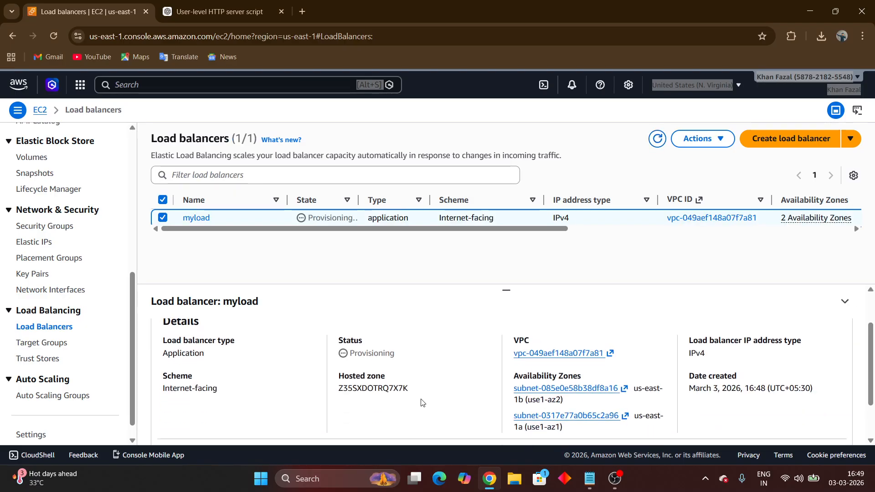
pyautogui.scroll(-1, 420, 403)
pyautogui.scroll(1, 420, 404)
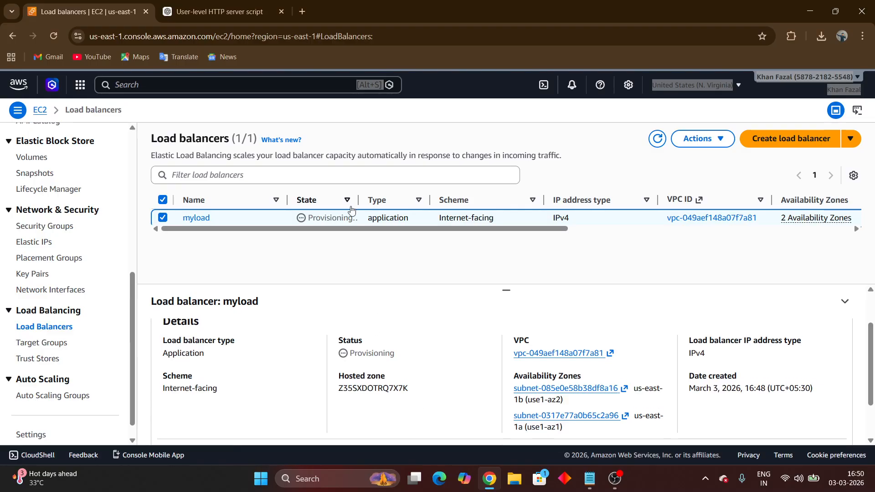
pyautogui.scroll(-1, 497, 353)
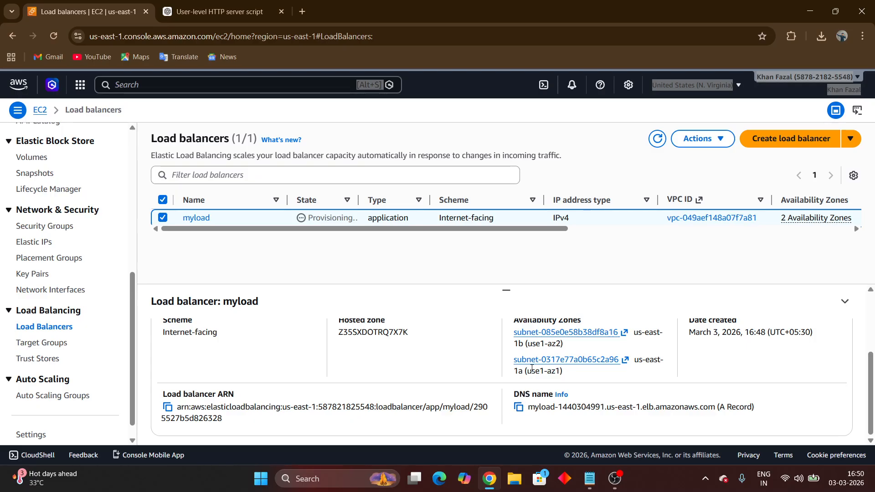
pyautogui.scroll(2, 536, 345)
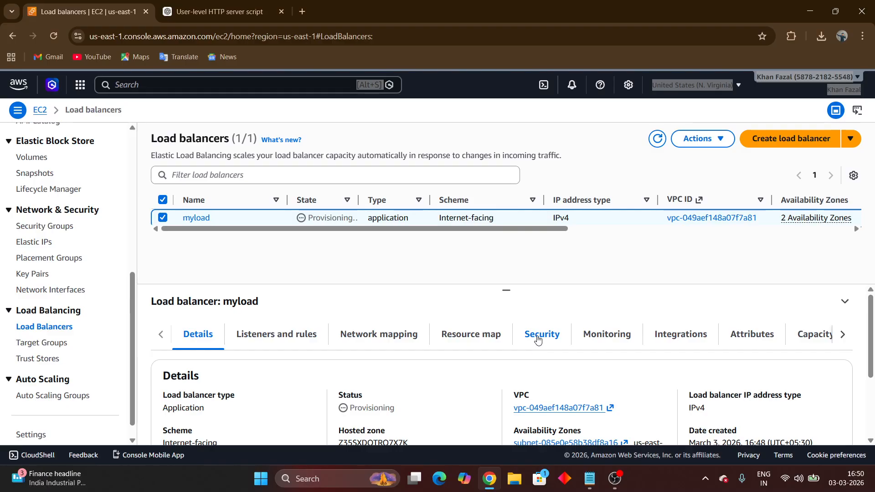
# - Keep refreshing the load balancer list until myload's state is Active
pyautogui.click(657, 141)
pyautogui.click(657, 142)
pyautogui.click(656, 143)
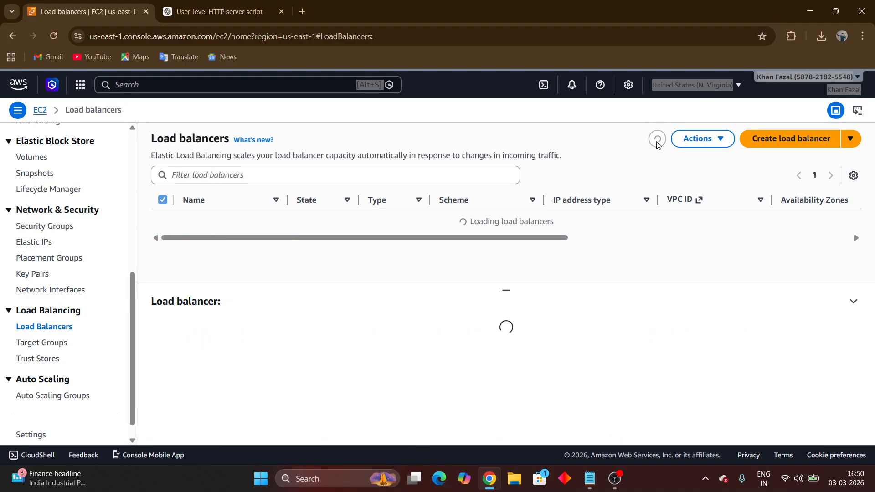
pyautogui.moveTo(556, 231); pyautogui.dragTo(473, 232)
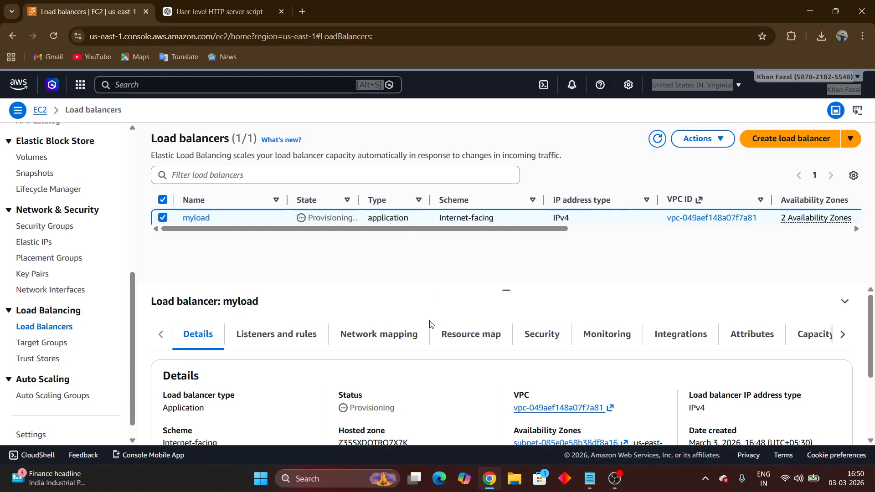
pyautogui.scroll(-2, 431, 325)
pyautogui.scroll(-1, 431, 324)
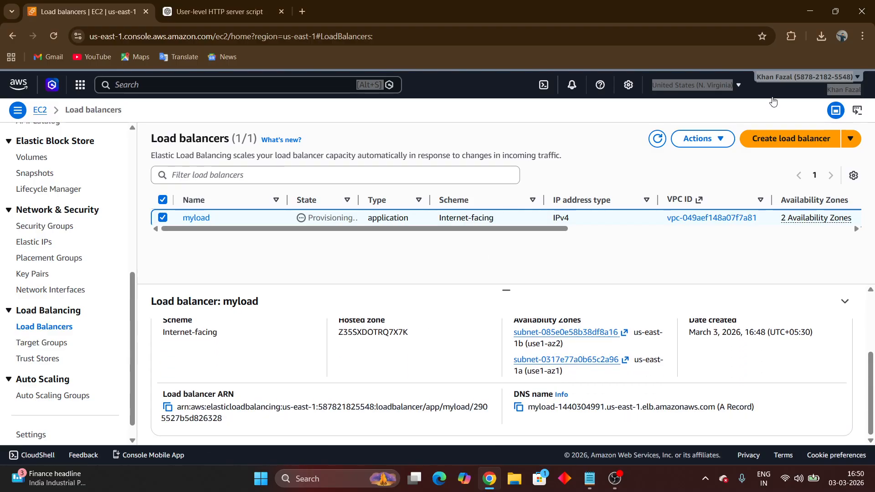
pyautogui.click(656, 139)
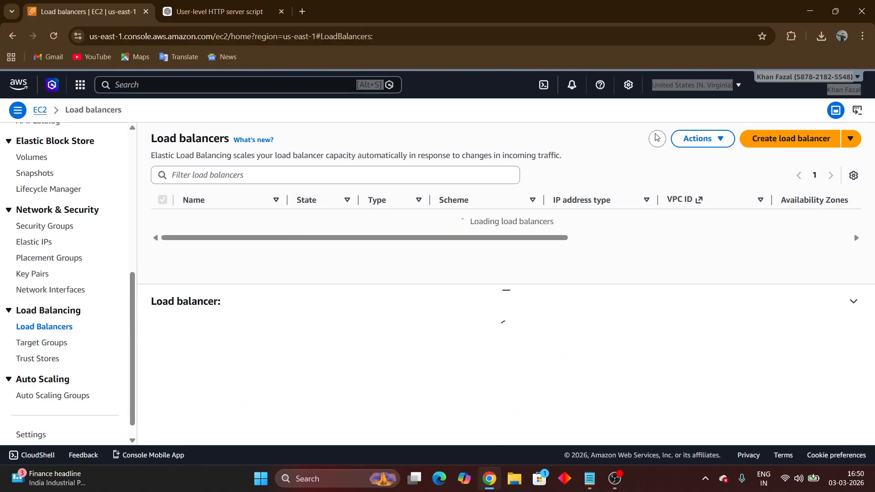
pyautogui.click(656, 138)
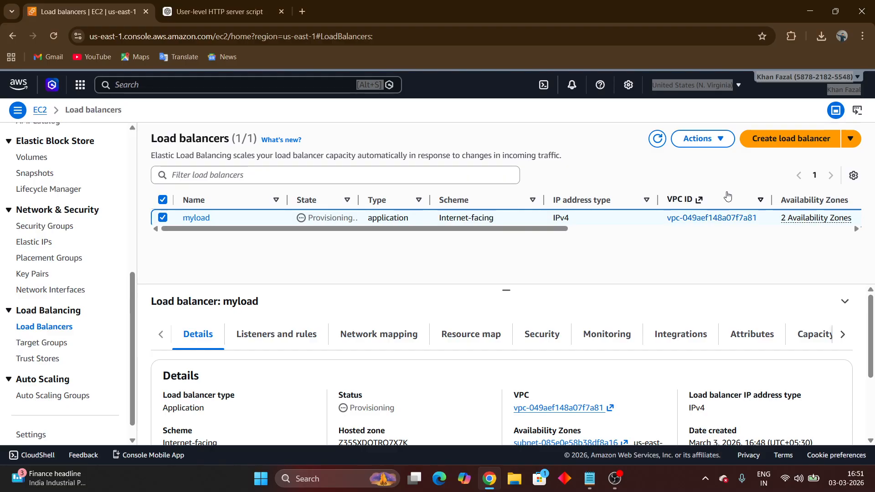
pyautogui.click(655, 144)
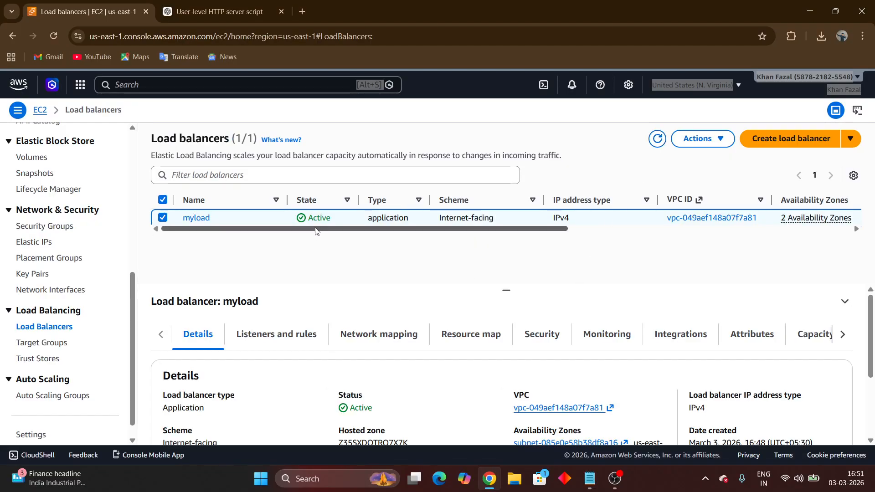
# - Copy myload's DNS name and open it as a web address in a new browser tab
pyautogui.scroll(-2, 394, 316)
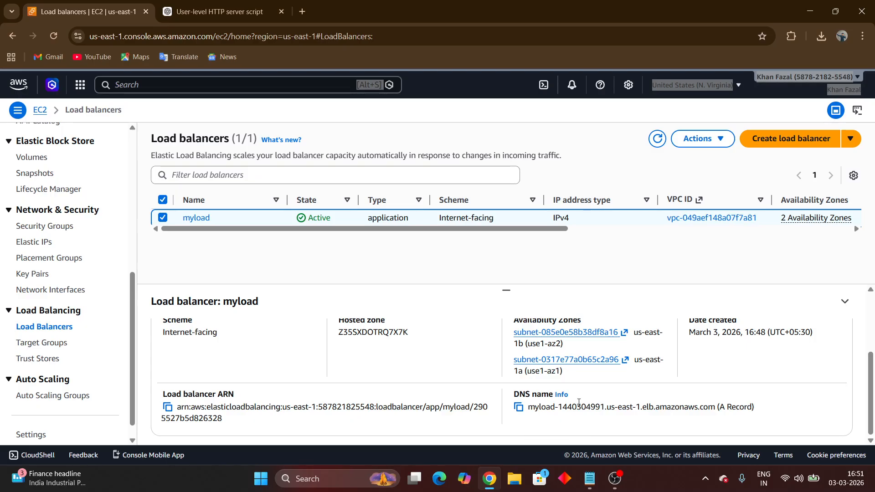
pyautogui.click(518, 408)
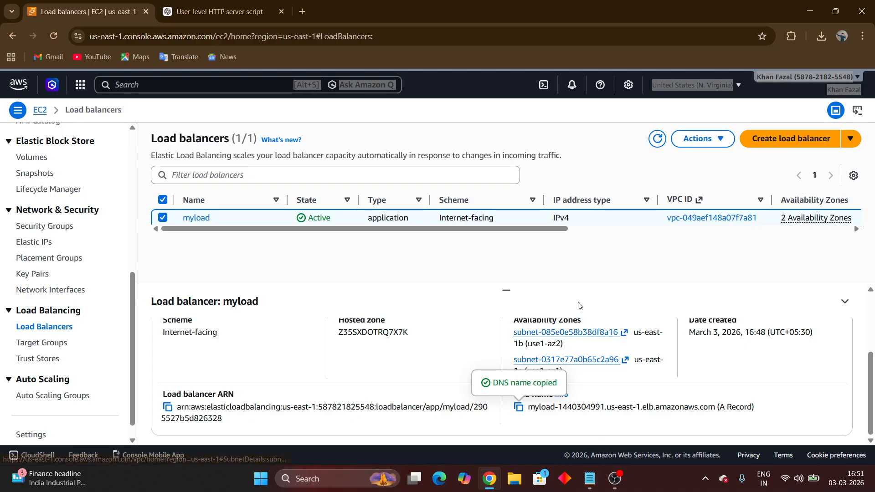
pyautogui.click(302, 12)
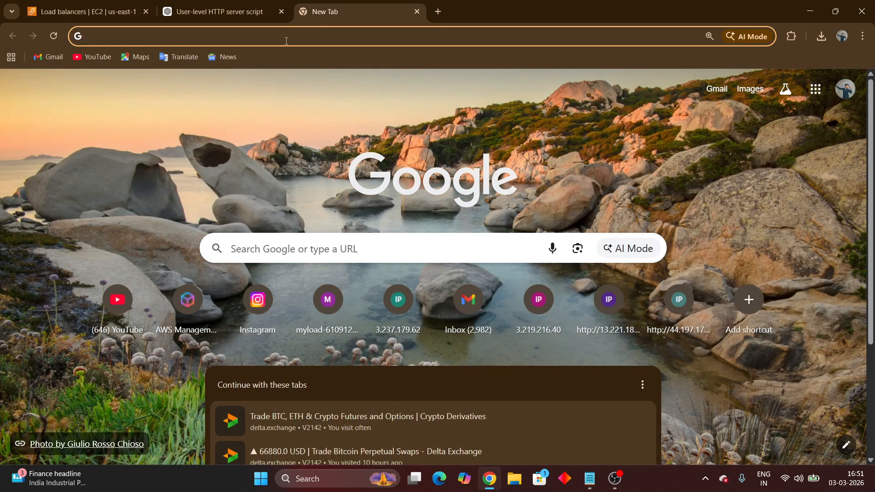
pyautogui.click(286, 41)
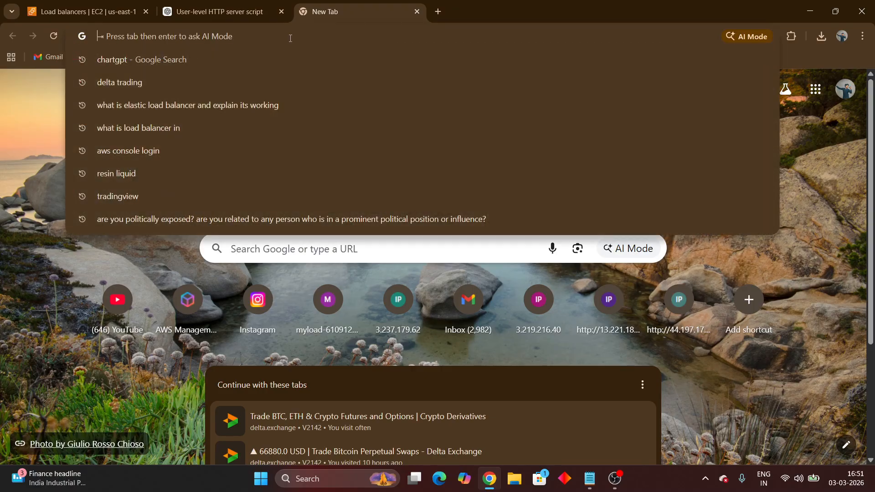
pyautogui.hotkey('ctrl', 'v')
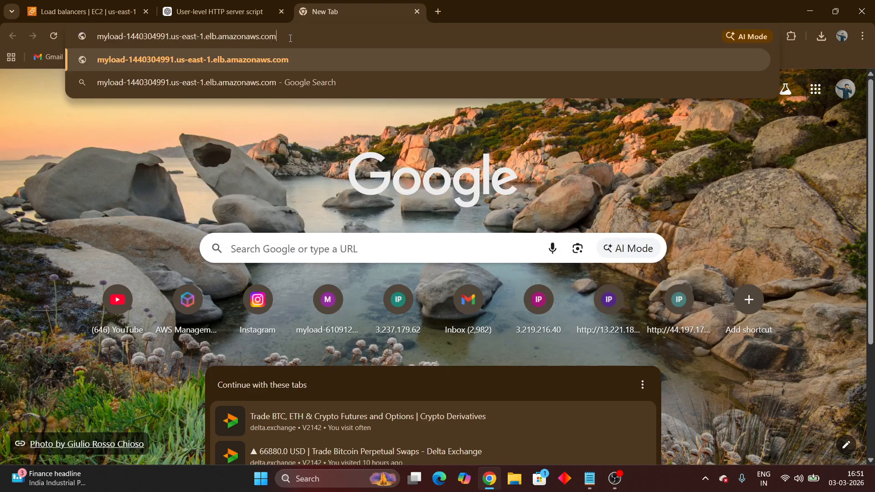
pyautogui.press('Return')
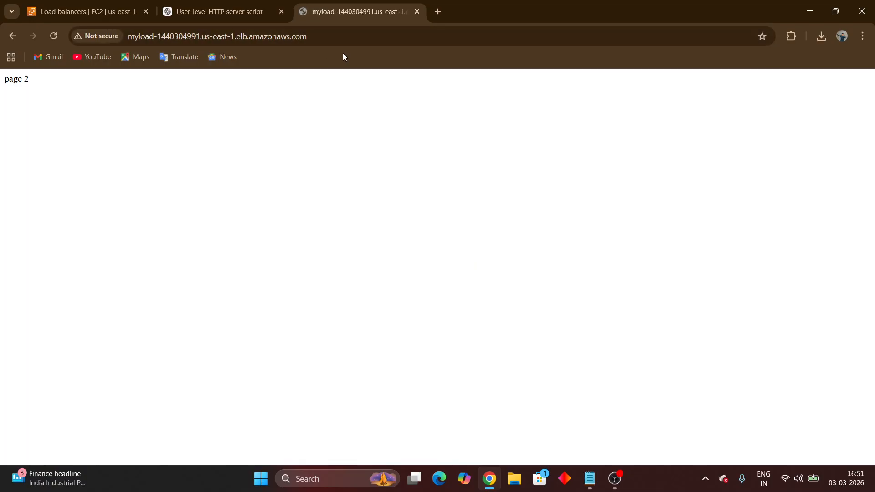
# - Reload the load balancer's web page several times to check which server's page is returned
pyautogui.click(61, 36)
pyautogui.click(61, 35)
pyautogui.click(53, 40)
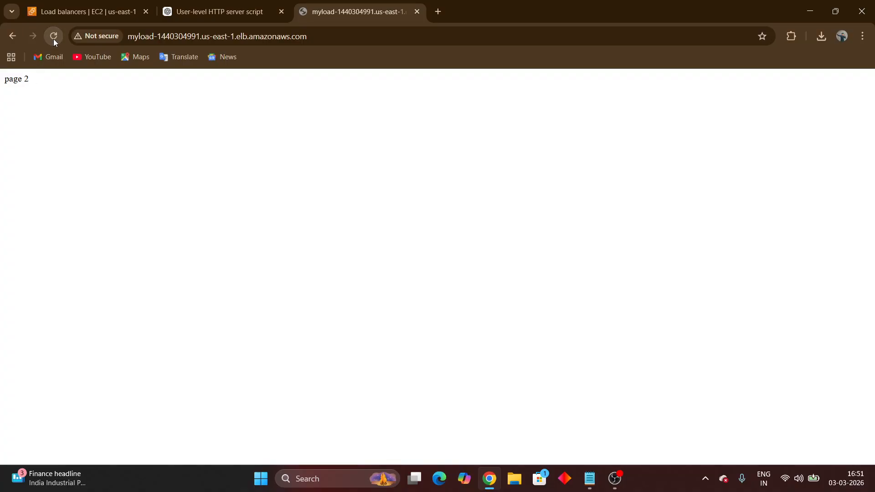